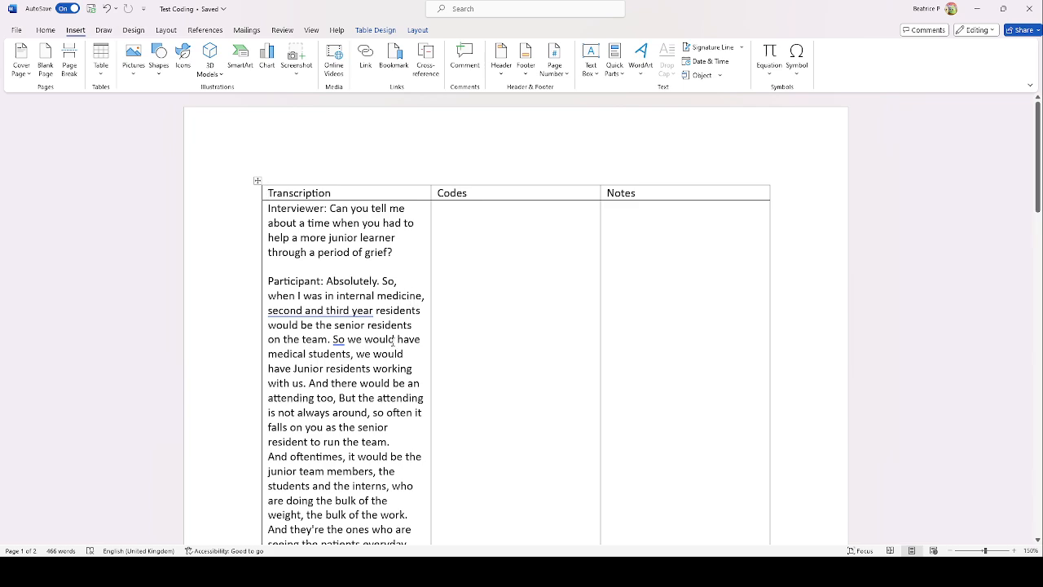
scroll(346, 310, "down", 15)
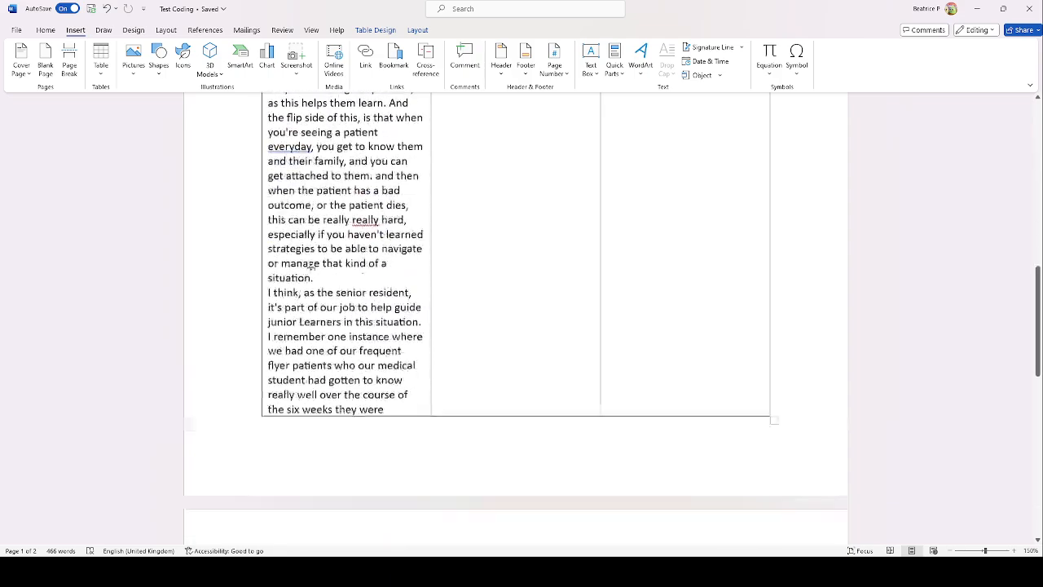
scroll(310, 275, "down", 5)
scroll(310, 276, "up", 20)
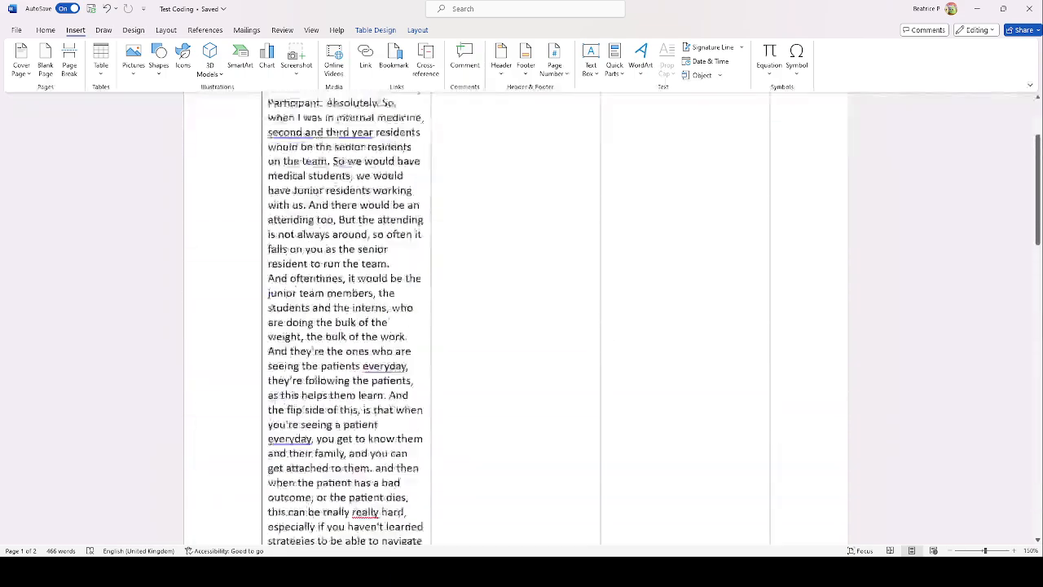
scroll(347, 289, "up", 1)
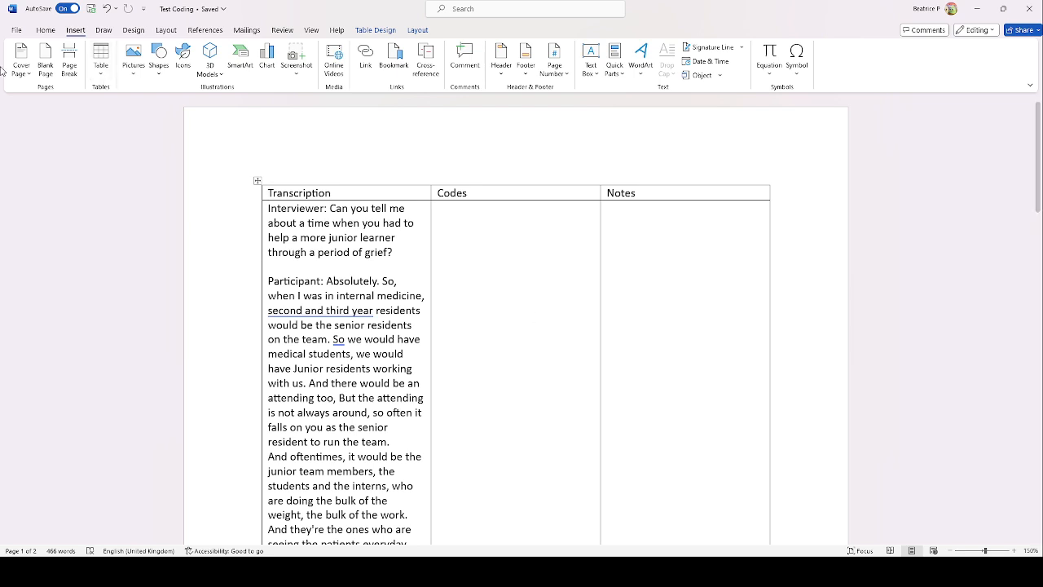
left_click(103, 78)
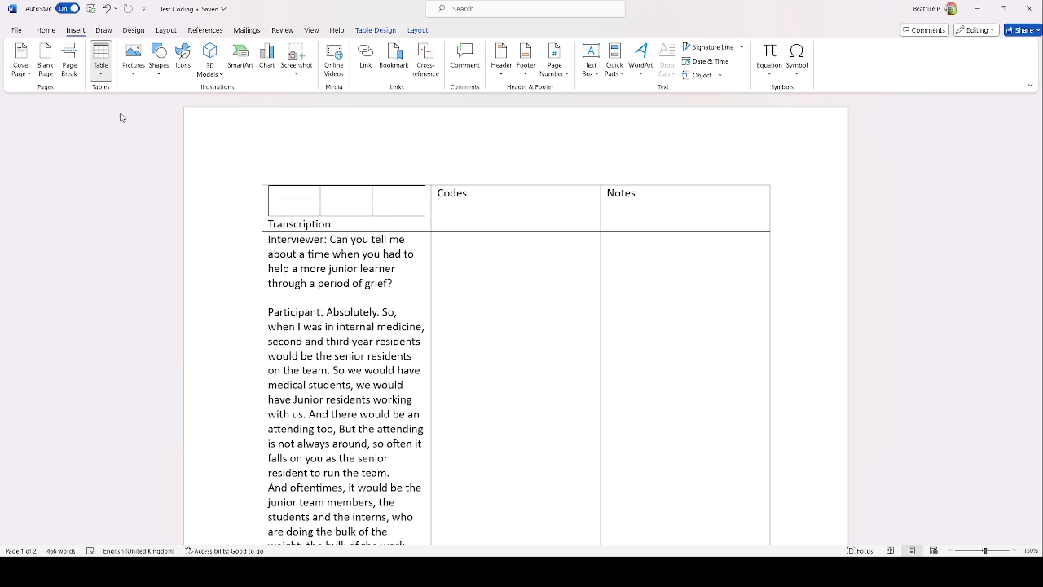
left_click(363, 160)
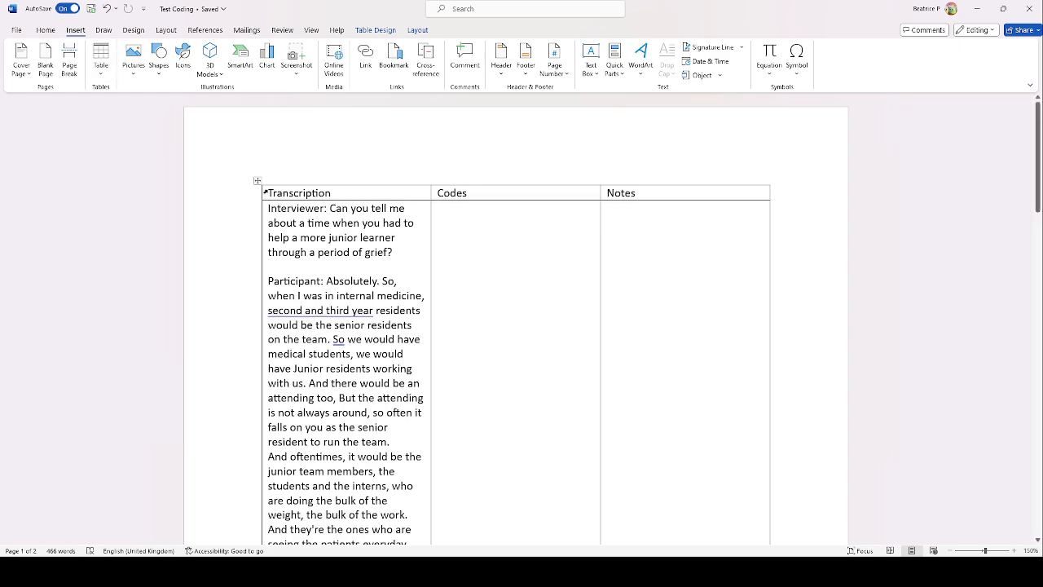
Make the table's header row with Transcription, Codes and Notes bold
left_click_drag(268, 193, 623, 196)
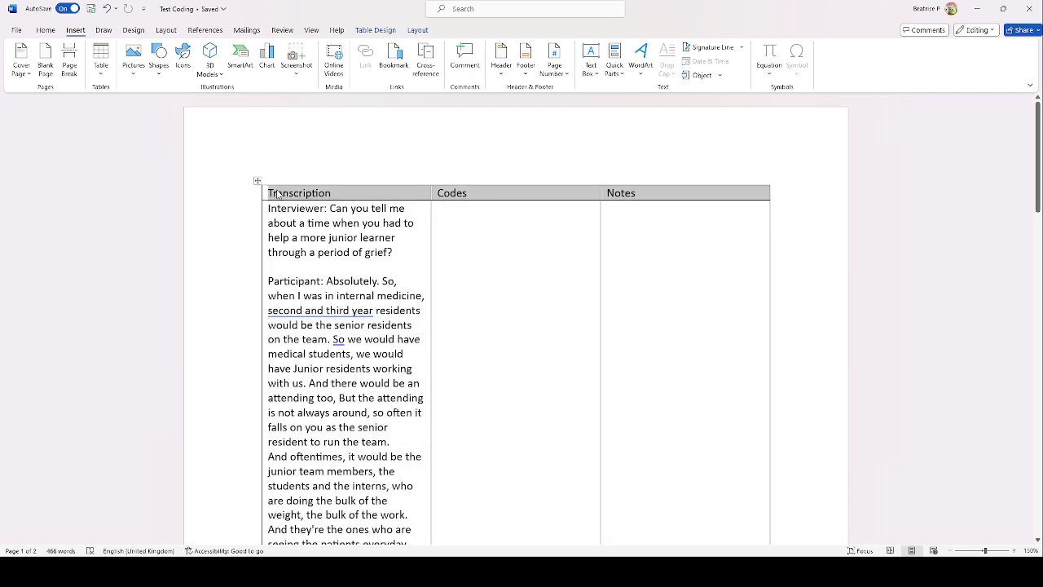
key("ctrl+b")
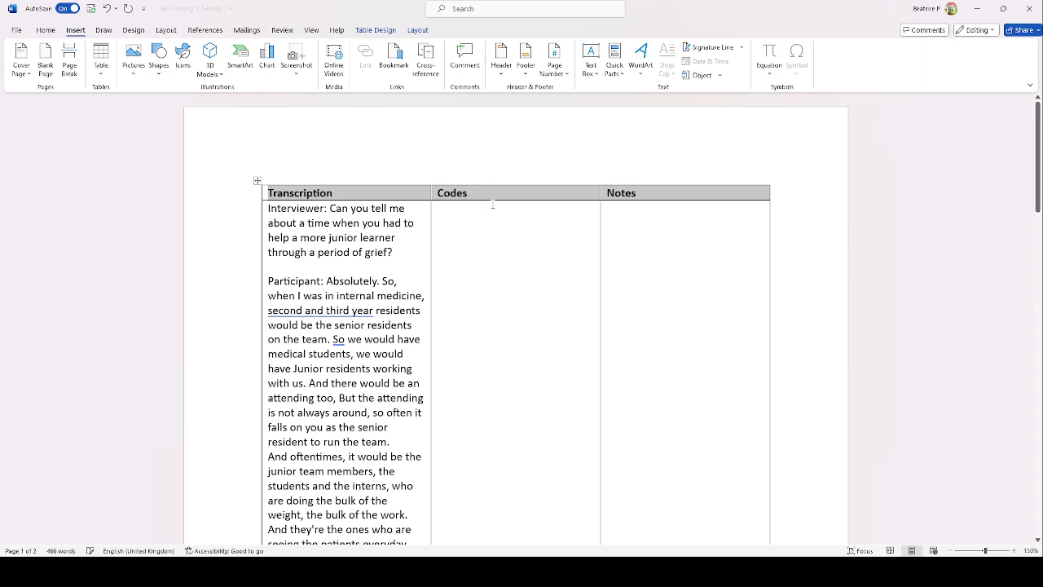
left_click(515, 214)
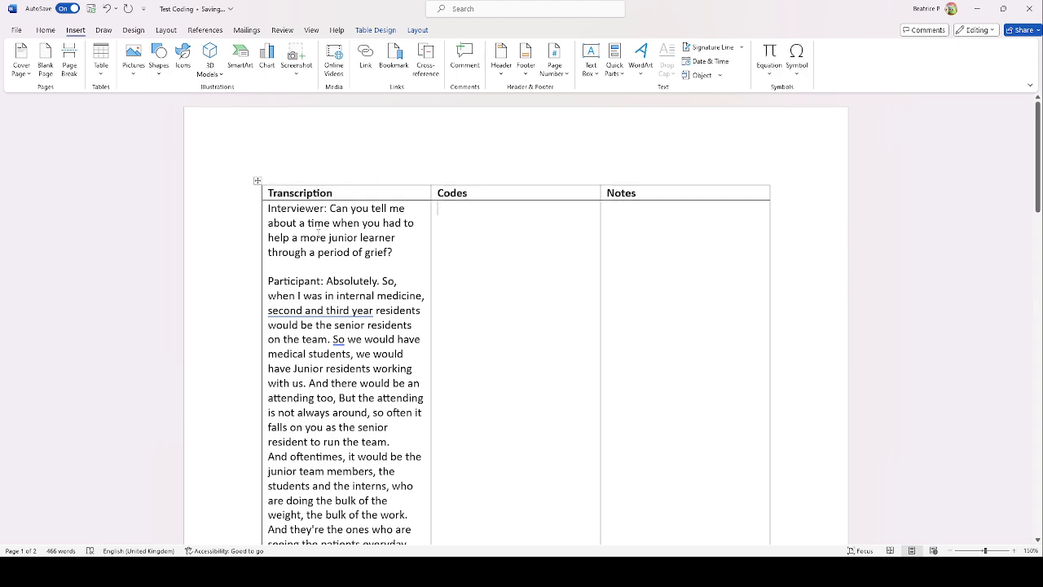
Read the whole interview transcript, from the interviewer's question through to the end of the participant's answer
left_click(293, 262)
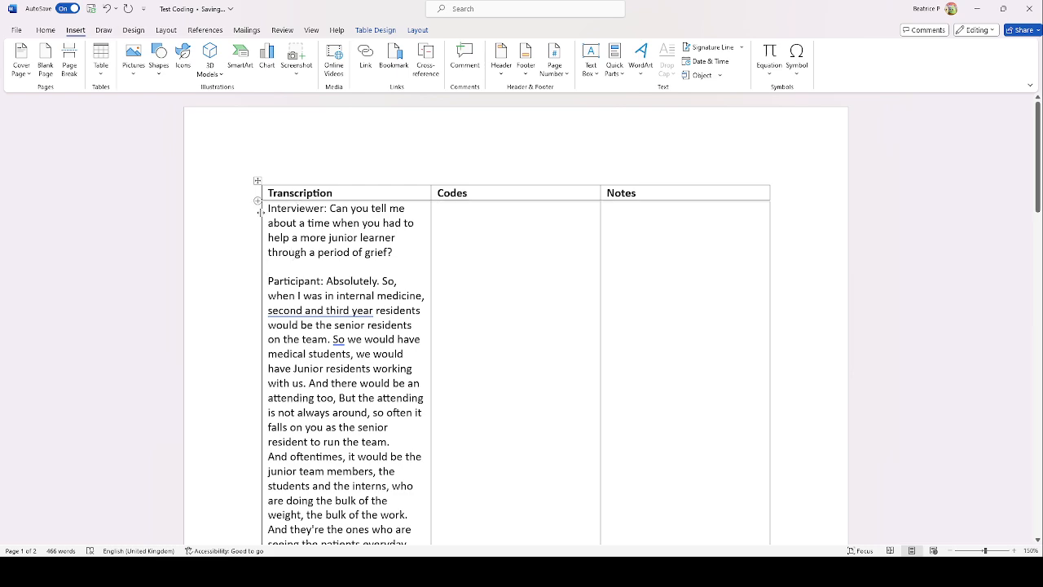
scroll(277, 236, "down", 10)
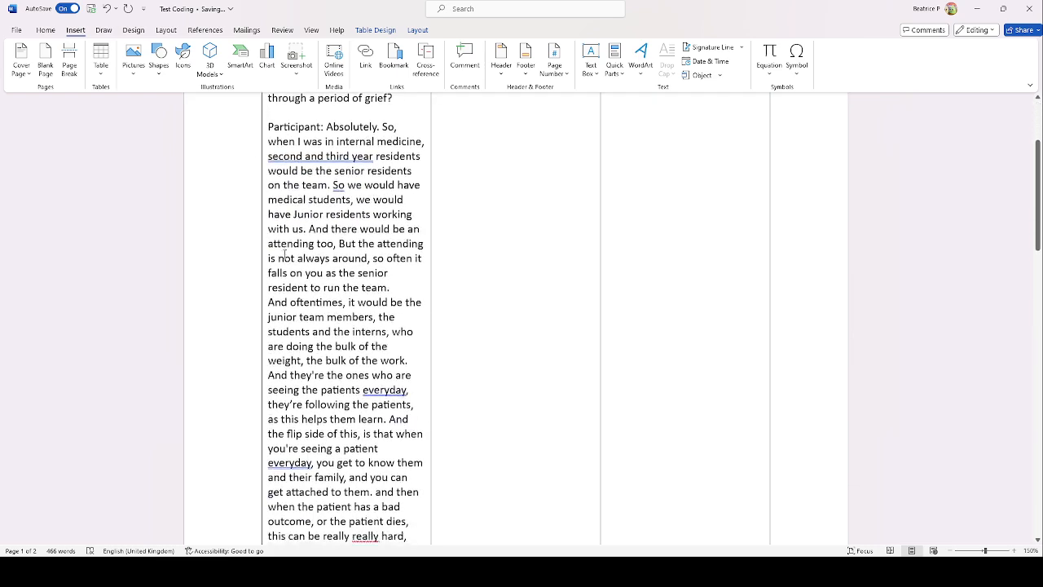
scroll(284, 255, "up", 6)
scroll(284, 254, "up", 4)
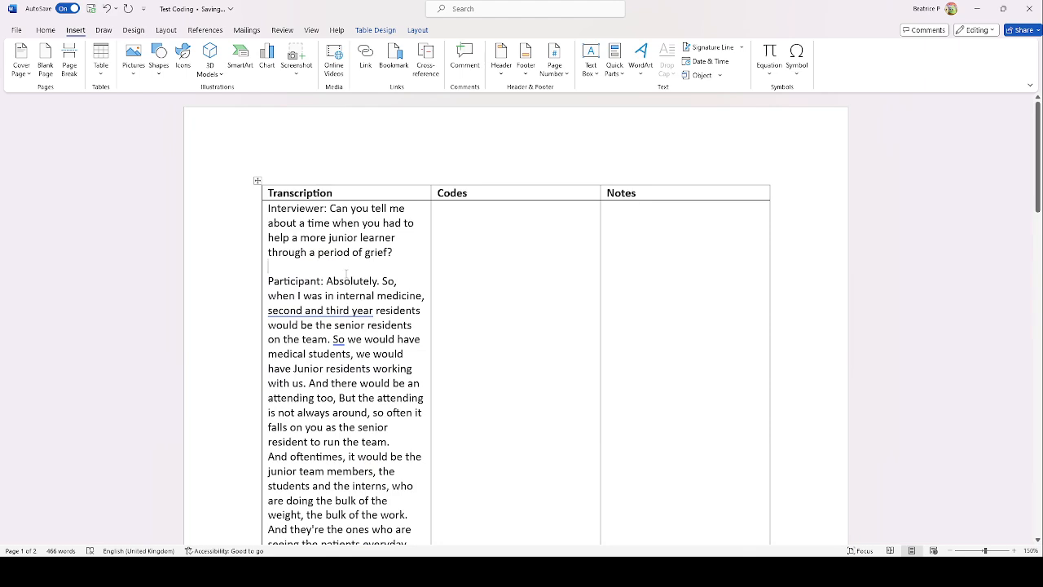
left_click_drag(401, 252, 267, 208)
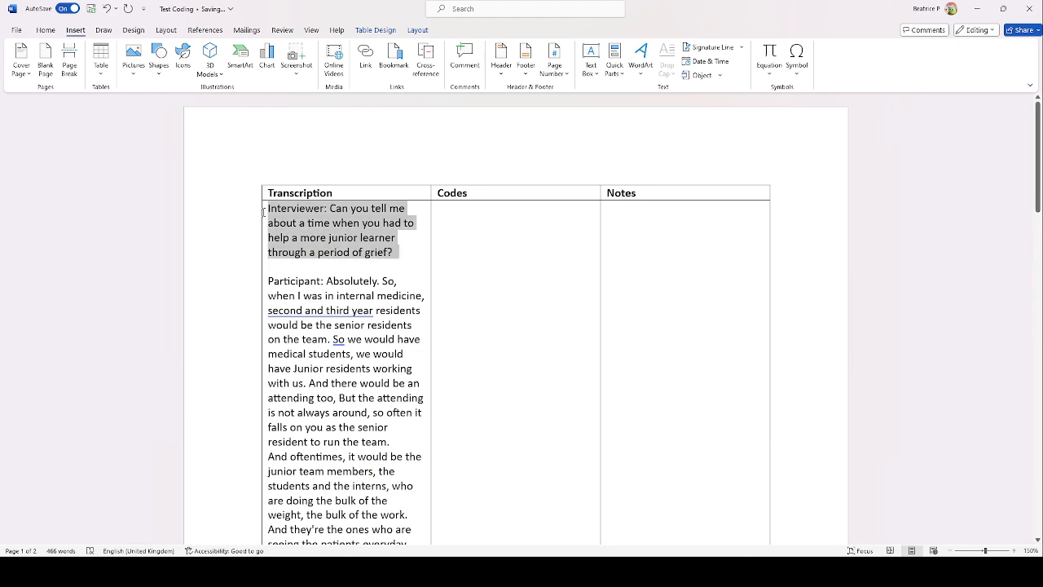
left_click(380, 271)
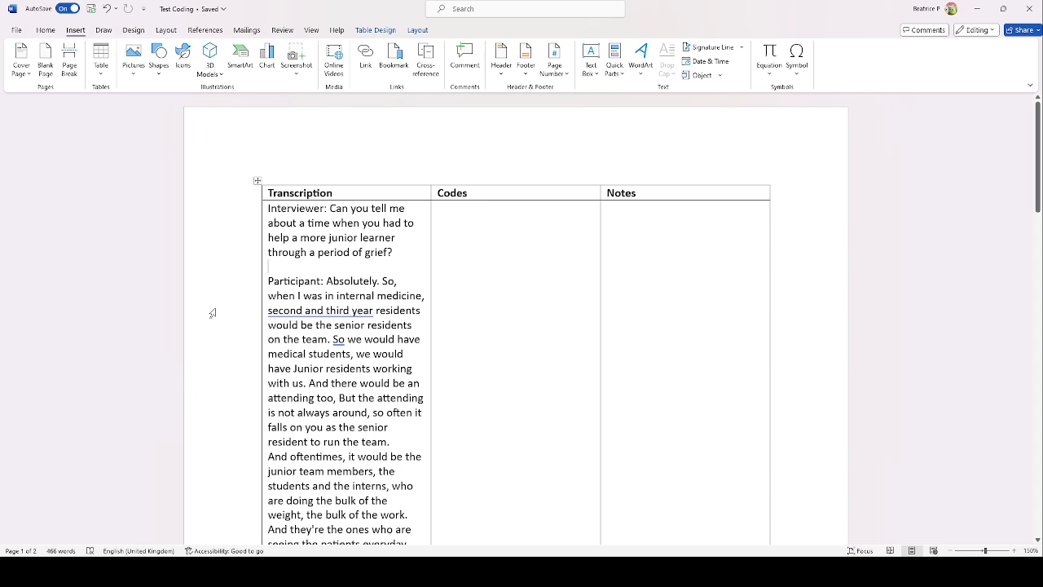
scroll(212, 313, "down", 3)
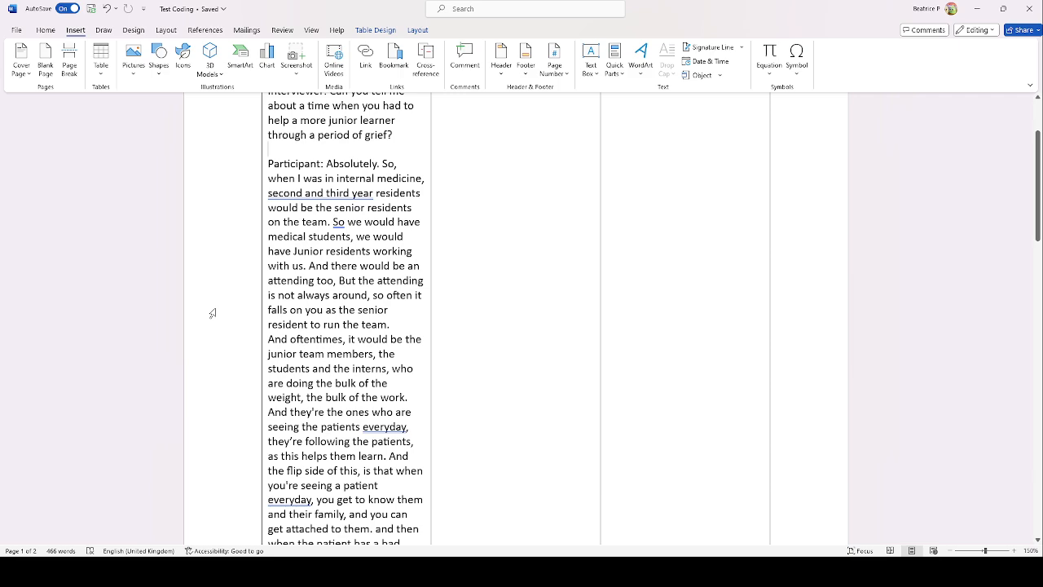
scroll(212, 313, "down", 4)
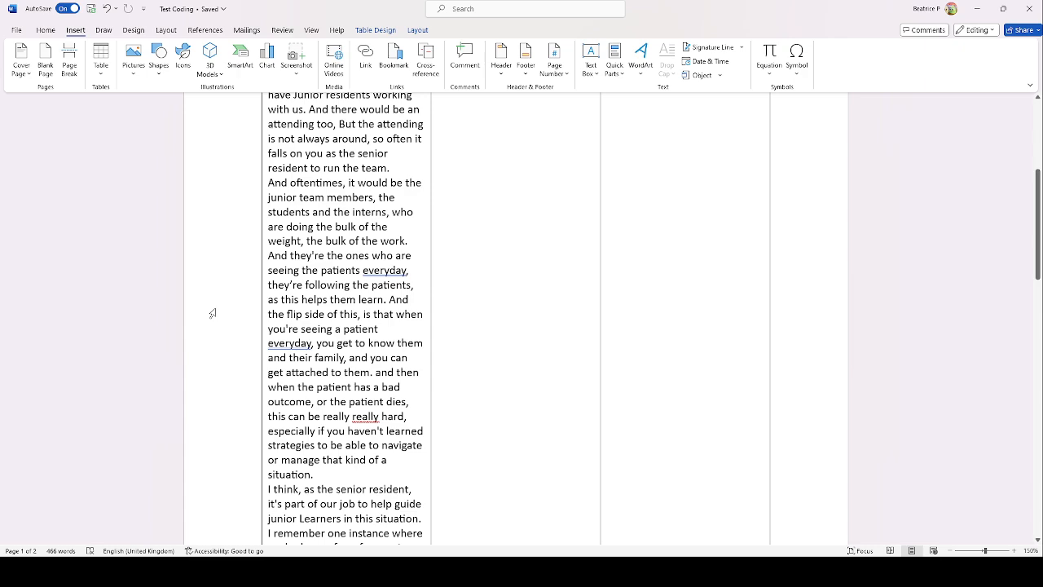
scroll(212, 312, "down", 4)
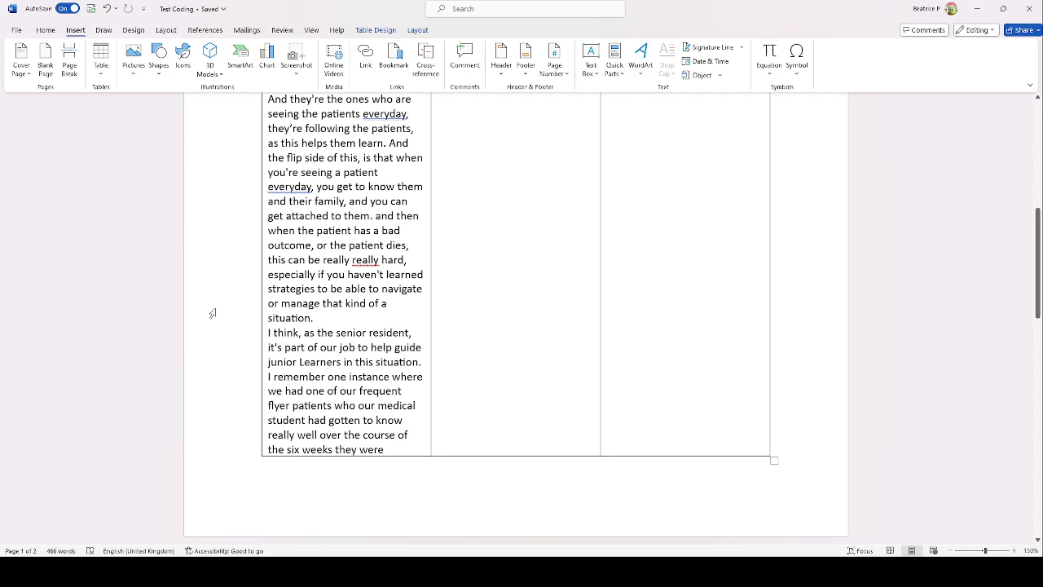
scroll(212, 313, "down", 5)
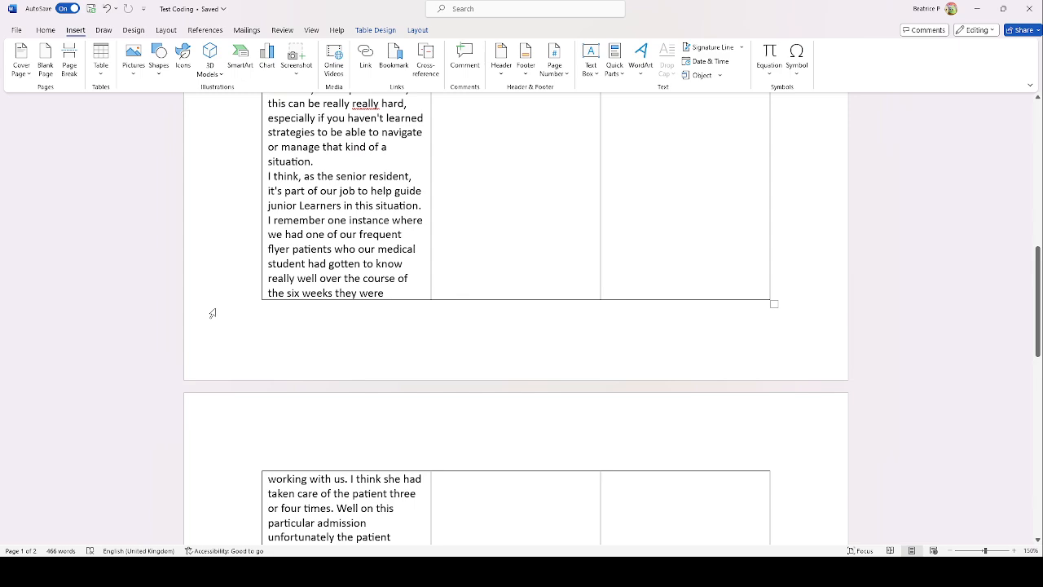
scroll(212, 313, "down", 1)
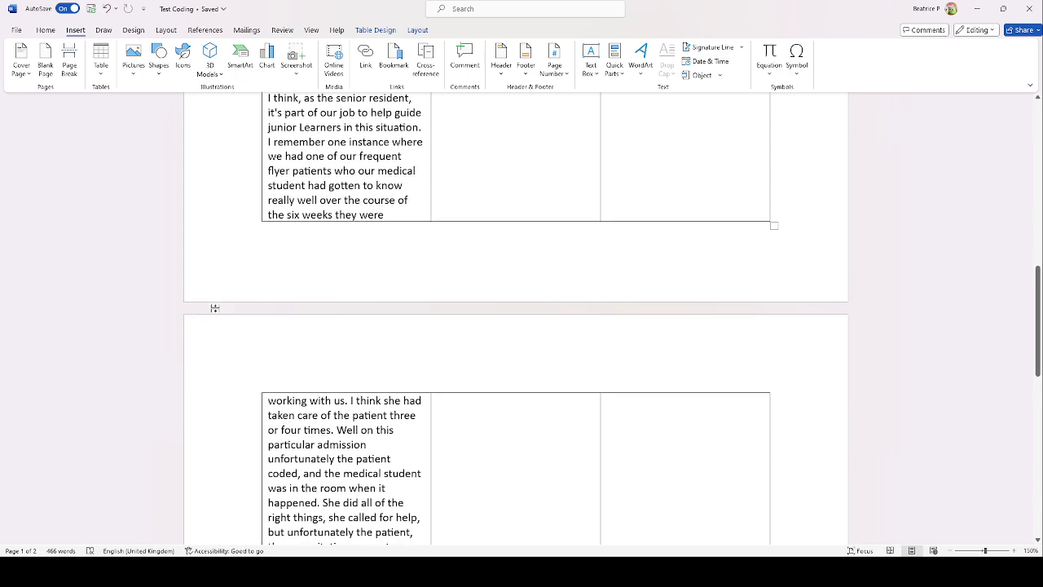
scroll(215, 308, "down", 8)
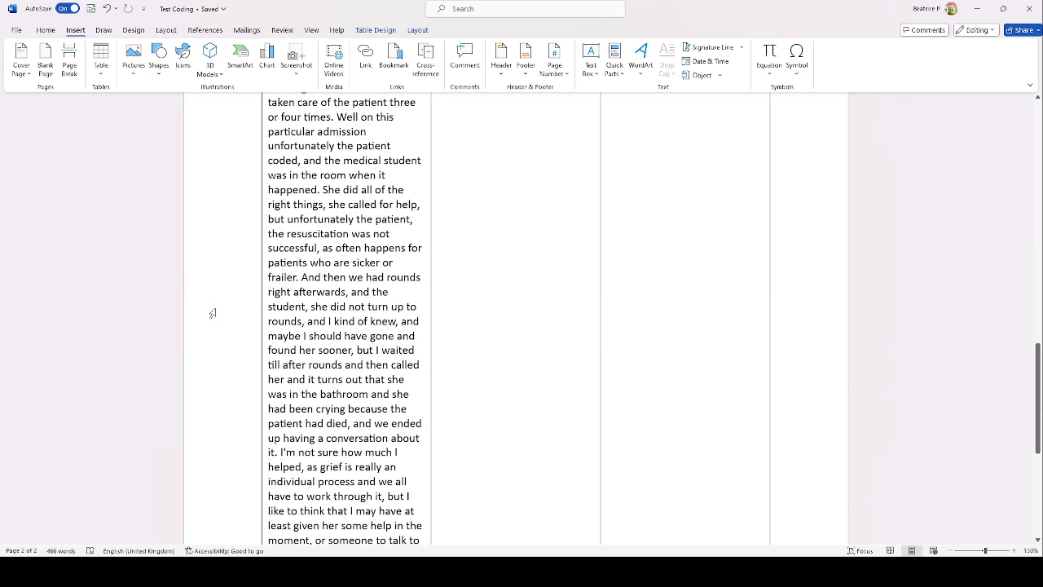
scroll(212, 312, "down", 4)
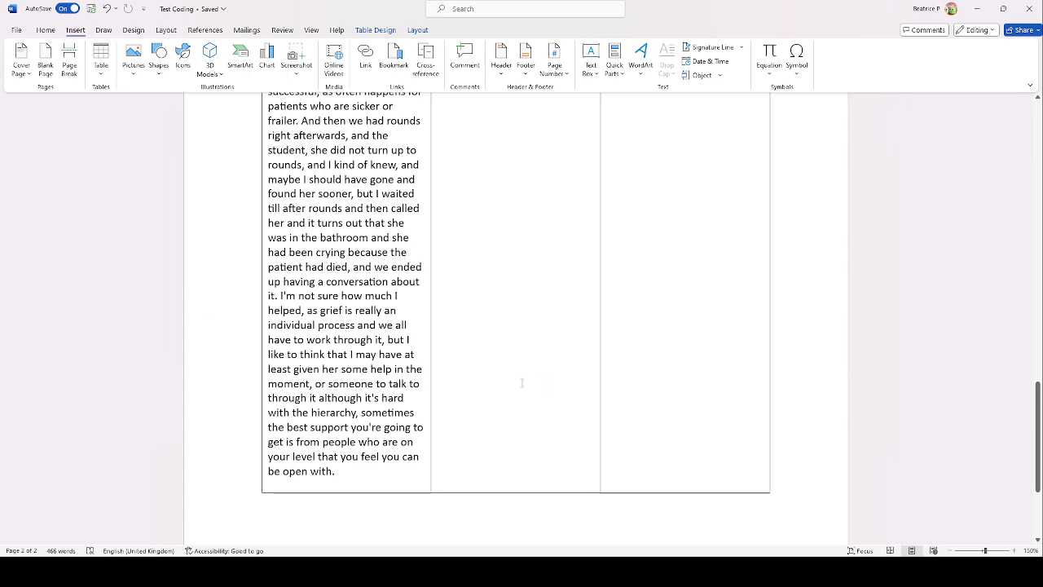
scroll(478, 398, "up", 12)
scroll(478, 397, "up", 15)
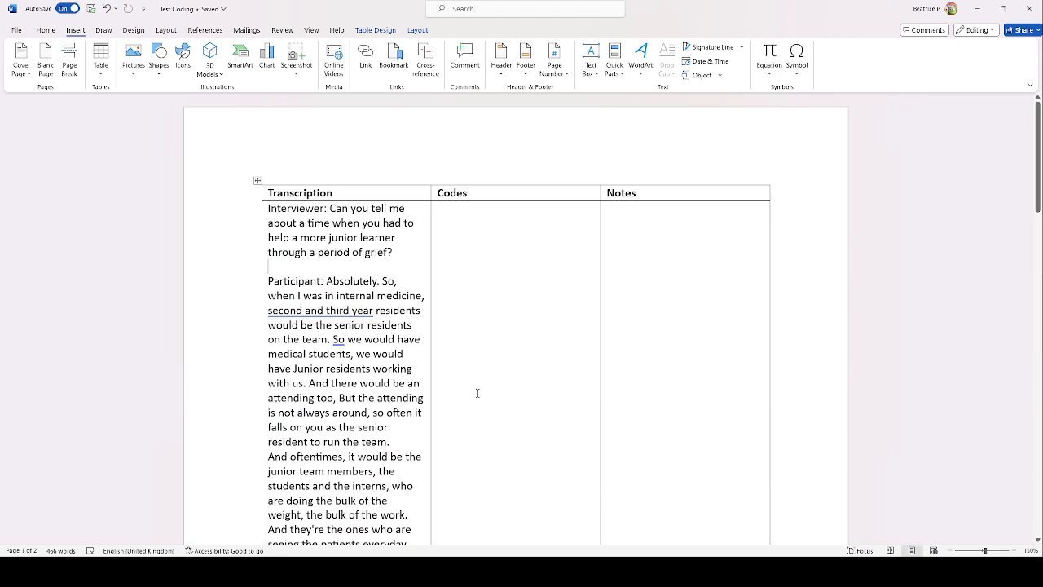
Highlight "it falls on you as the senior resident to run the team." in yellow in the Transcription column
left_click(46, 29)
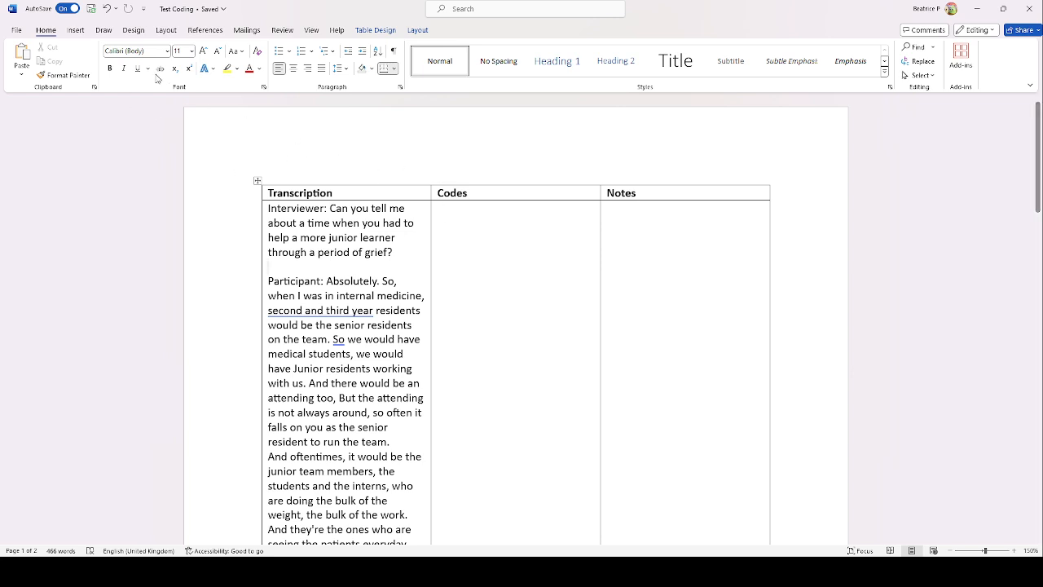
left_click(228, 71)
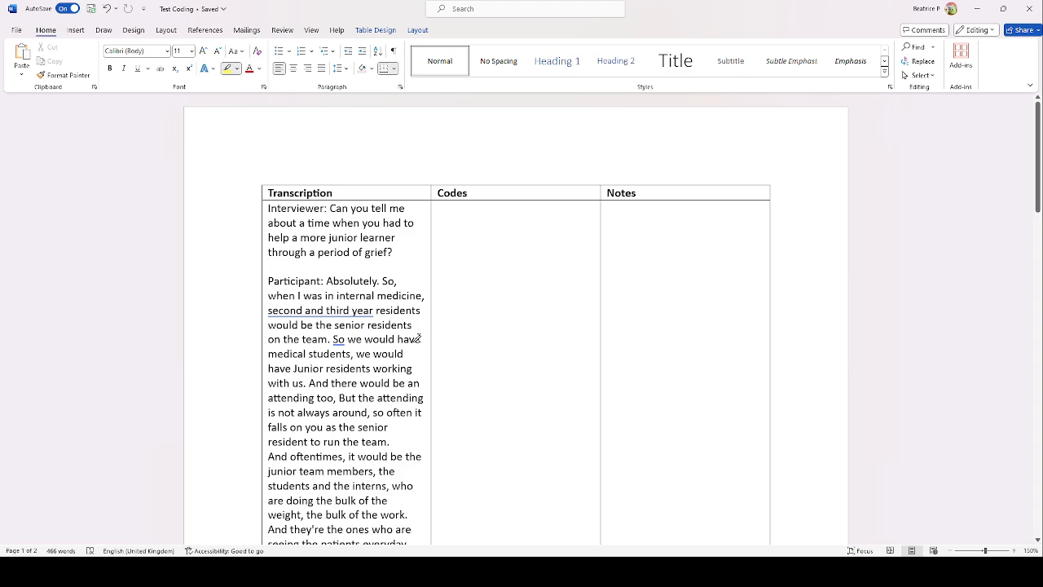
scroll(418, 337, "down", 1)
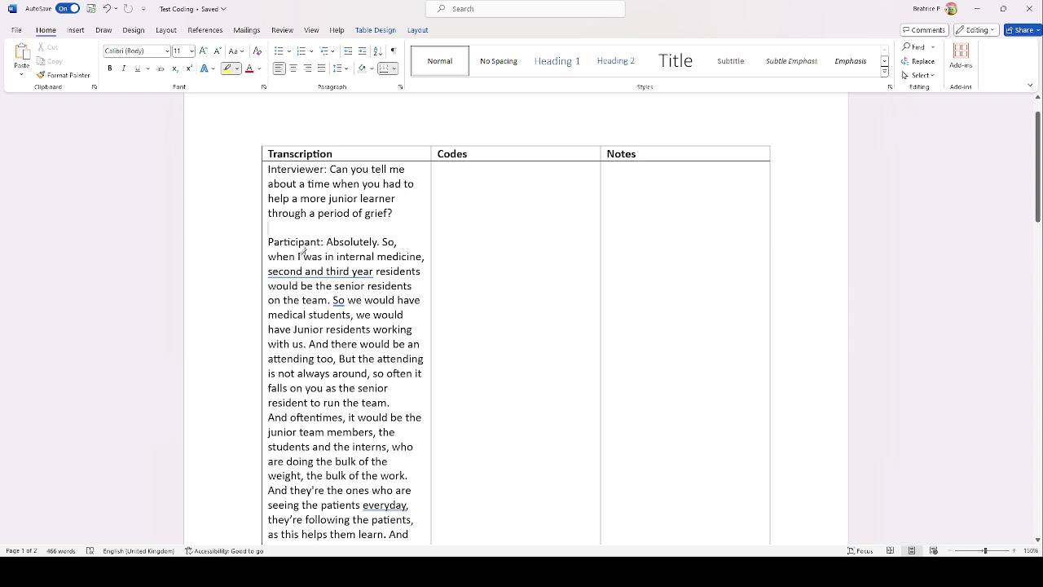
scroll(318, 303, "down", 2)
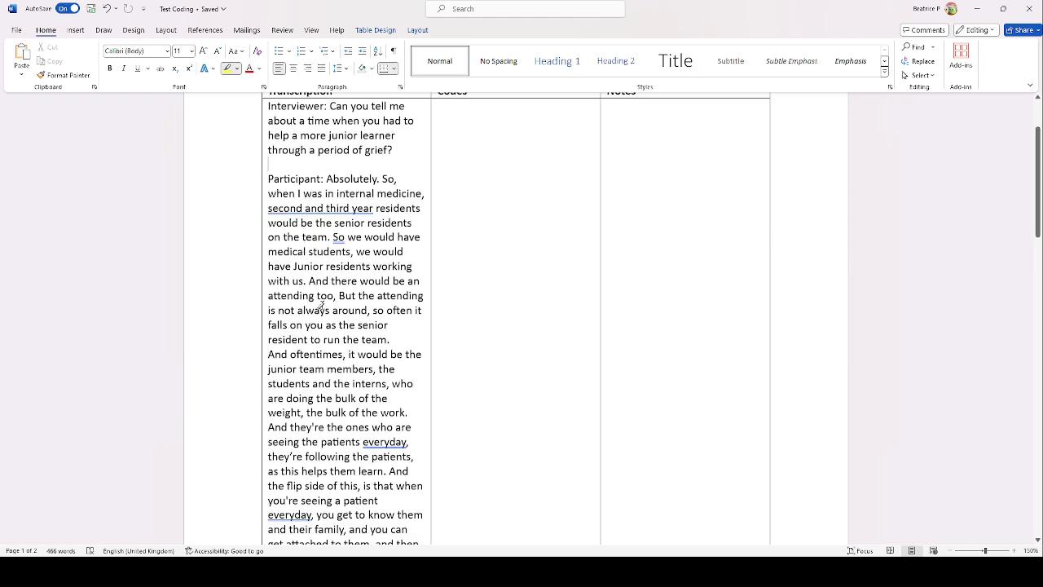
scroll(319, 303, "up", 1)
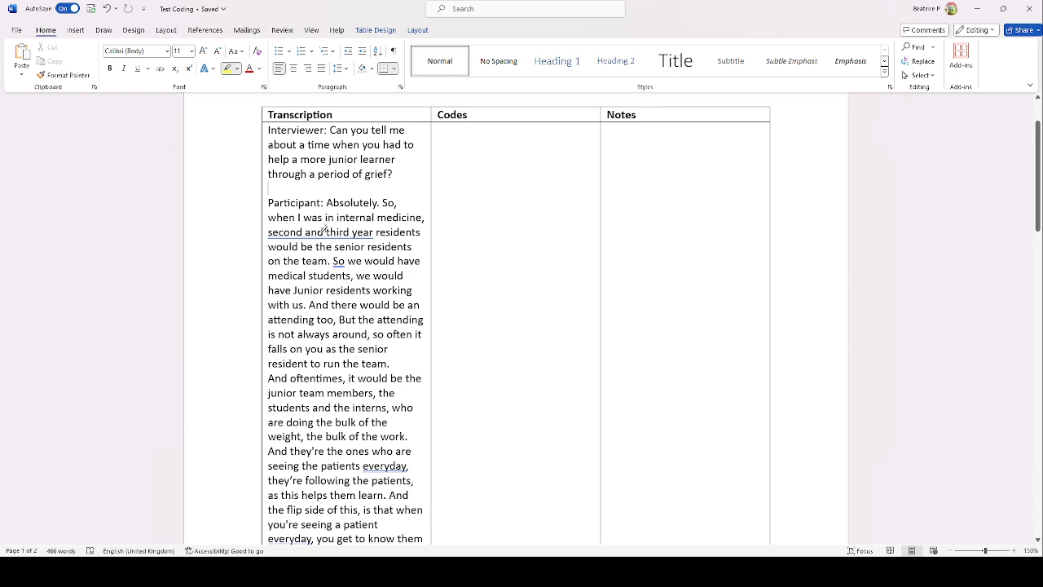
scroll(330, 272, "down", 2)
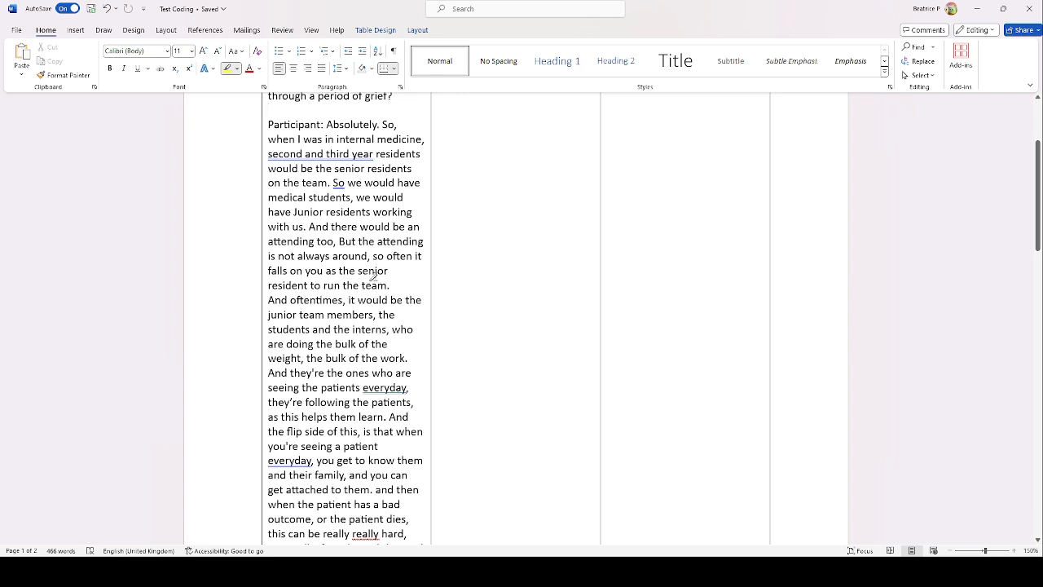
scroll(372, 276, "down", 1)
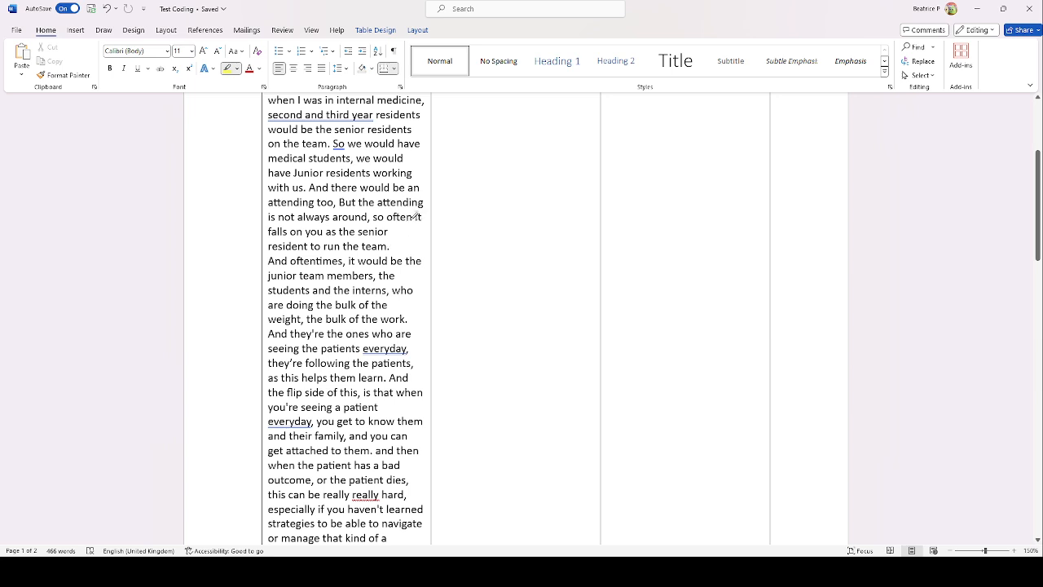
left_click_drag(415, 216, 407, 240)
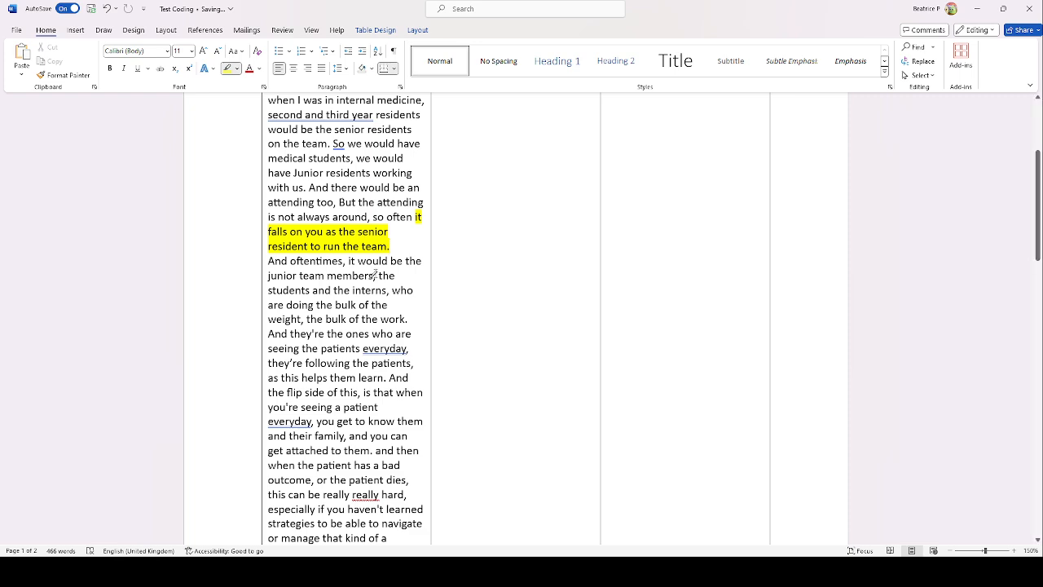
Highlight "I think, as the senior resident, it's part of our job to help guide junior Learners in this situation." in yellow
scroll(375, 276, "down", 1)
scroll(377, 275, "down", 1)
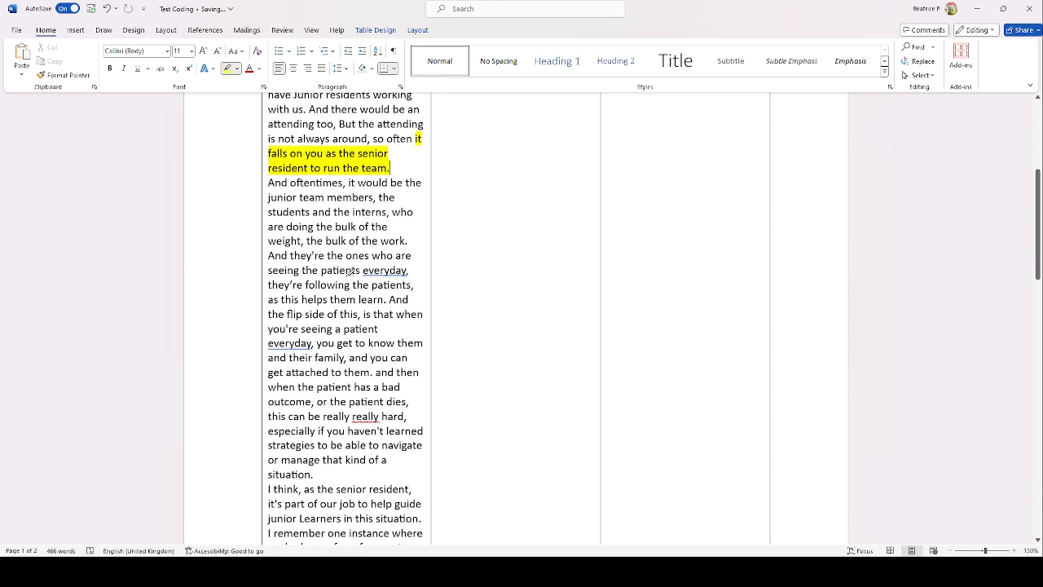
scroll(352, 276, "down", 1)
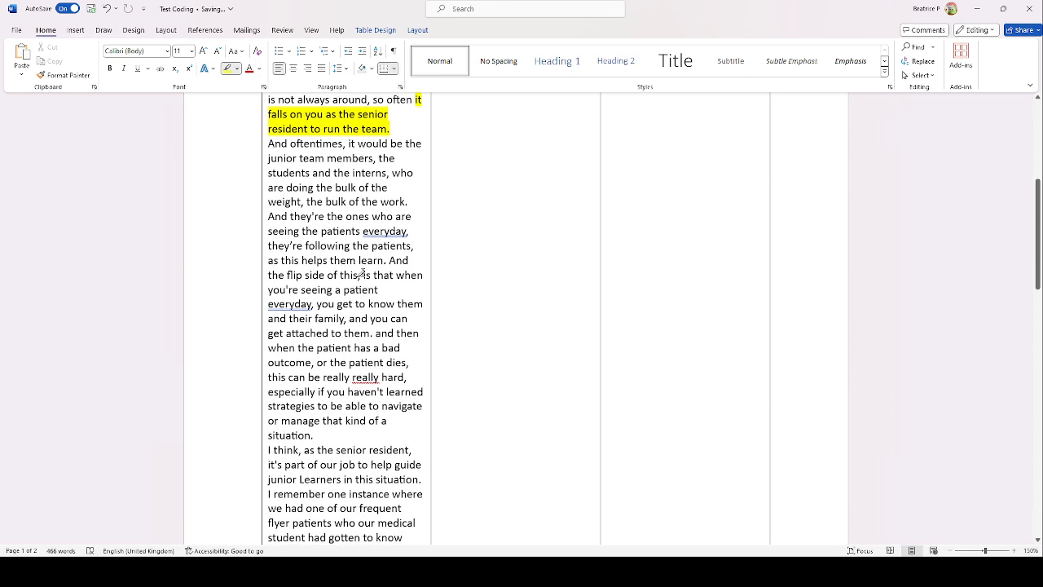
scroll(361, 276, "down", 1)
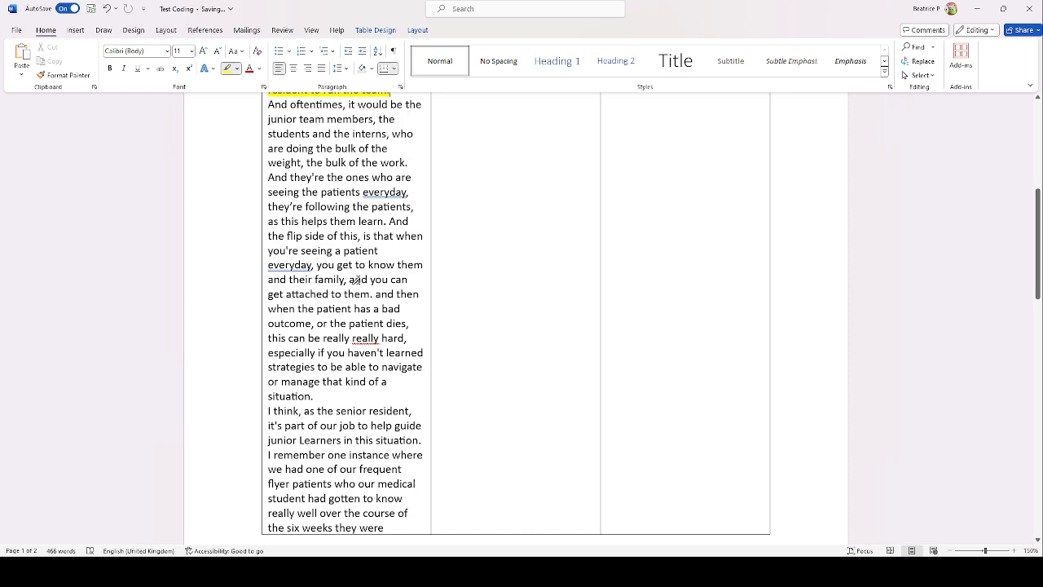
scroll(356, 281, "down", 1)
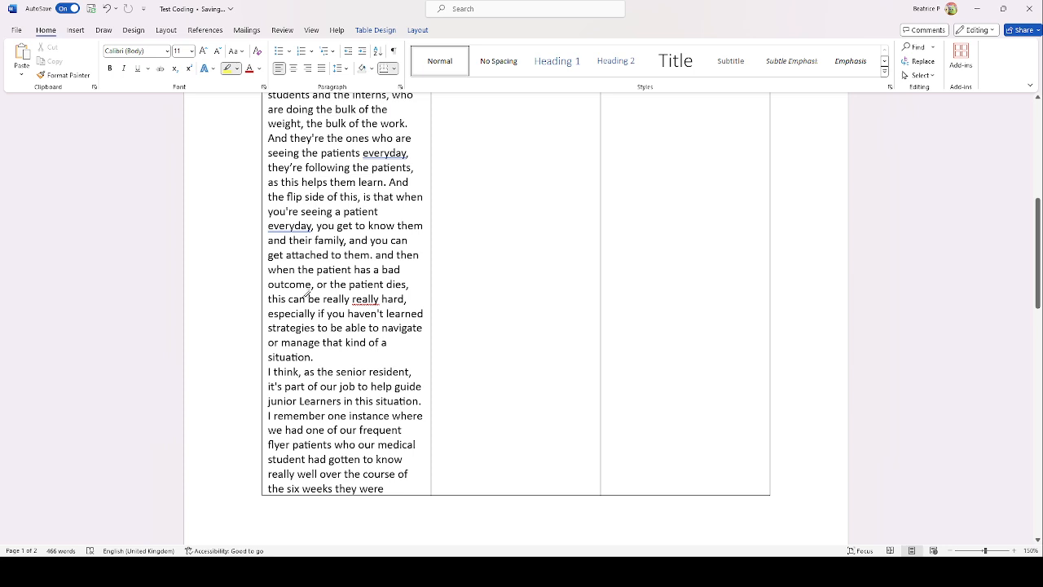
scroll(324, 316, "down", 1)
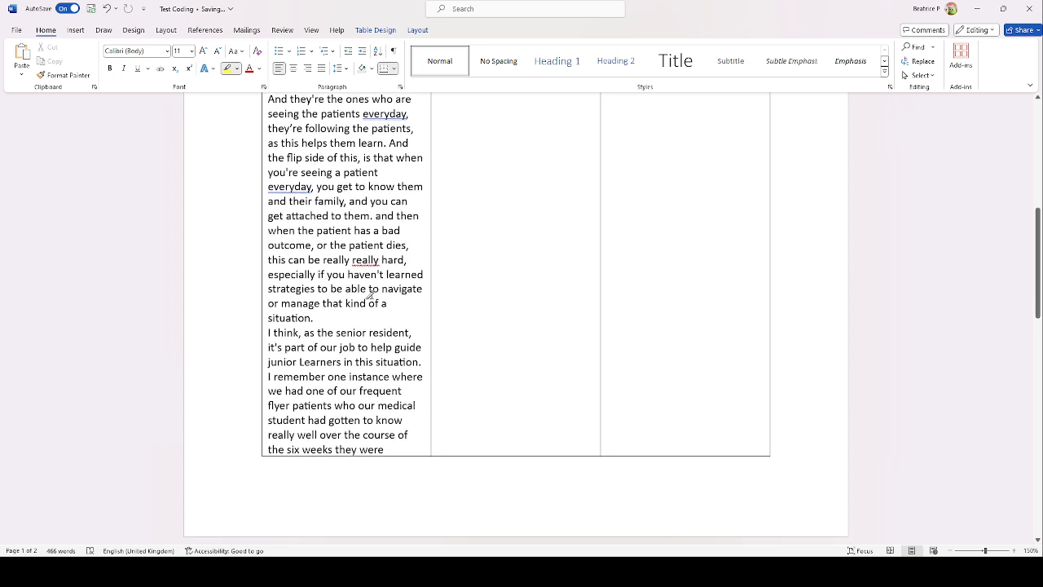
scroll(376, 307, "down", 1)
scroll(372, 309, "down", 2)
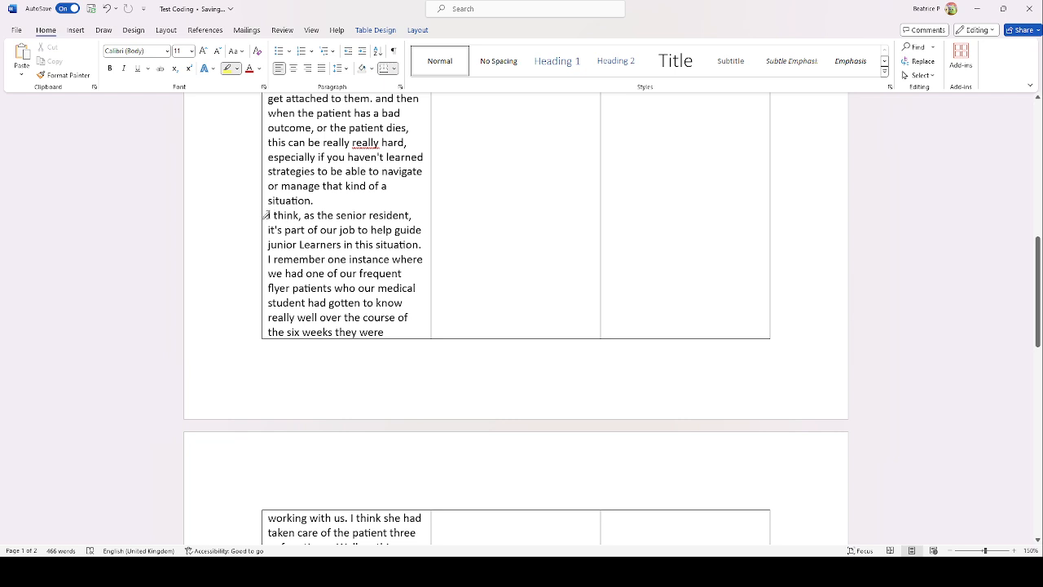
left_click_drag(266, 215, 421, 244)
key("ctrl+alt+h")
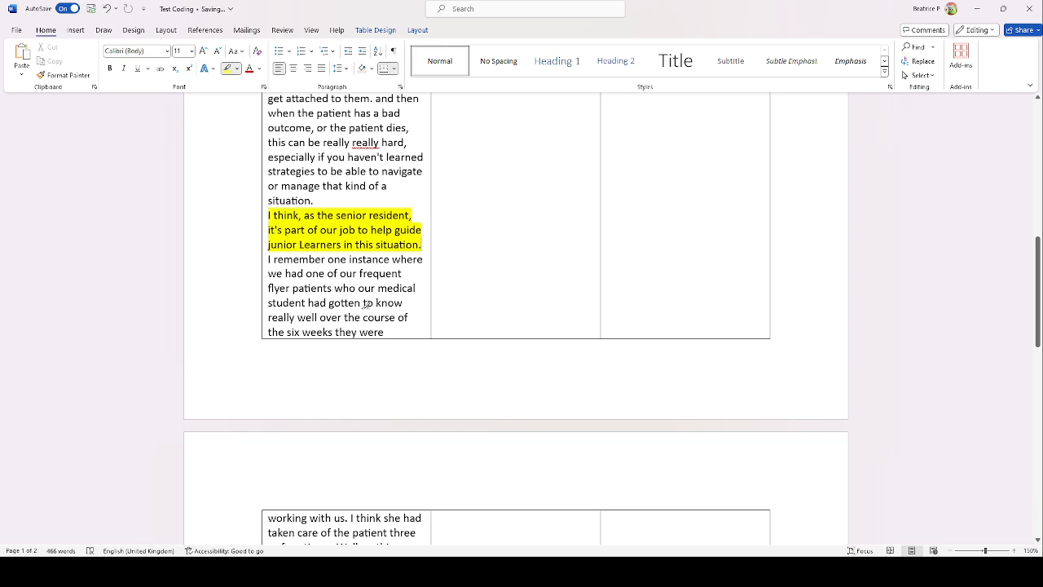
Highlight "I kind of knew, and maybe I should have gone and found her sooner" in yellow on the transcript's second page
scroll(366, 304, "down", 3)
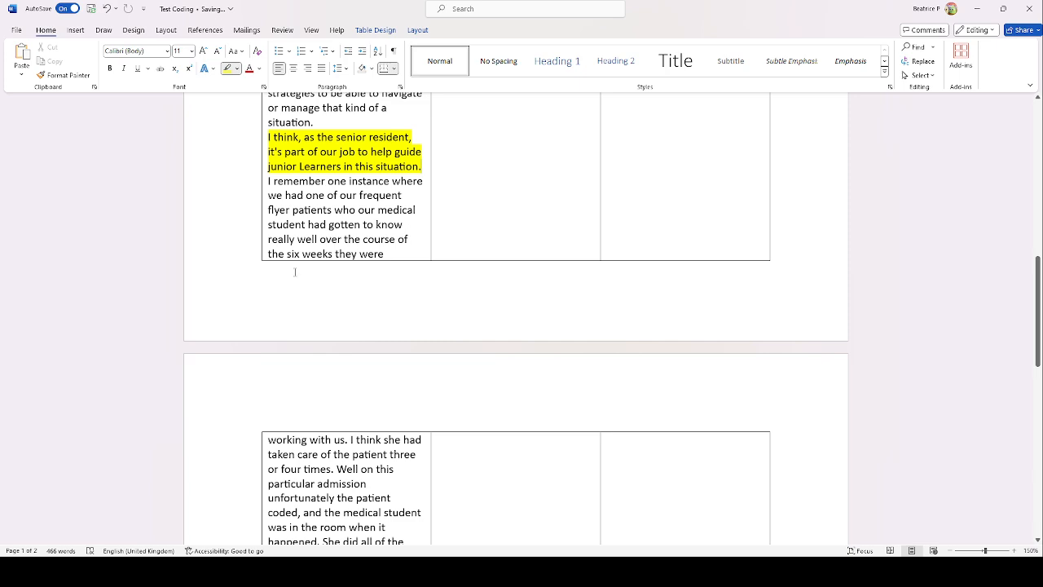
scroll(295, 272, "down", 3)
scroll(301, 271, "down", 6)
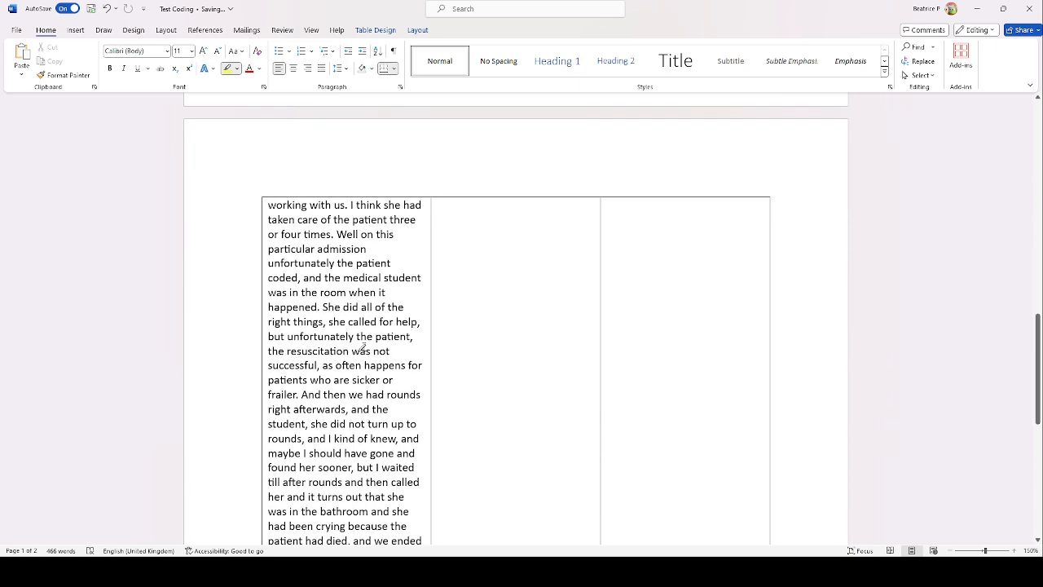
scroll(361, 346, "down", 3)
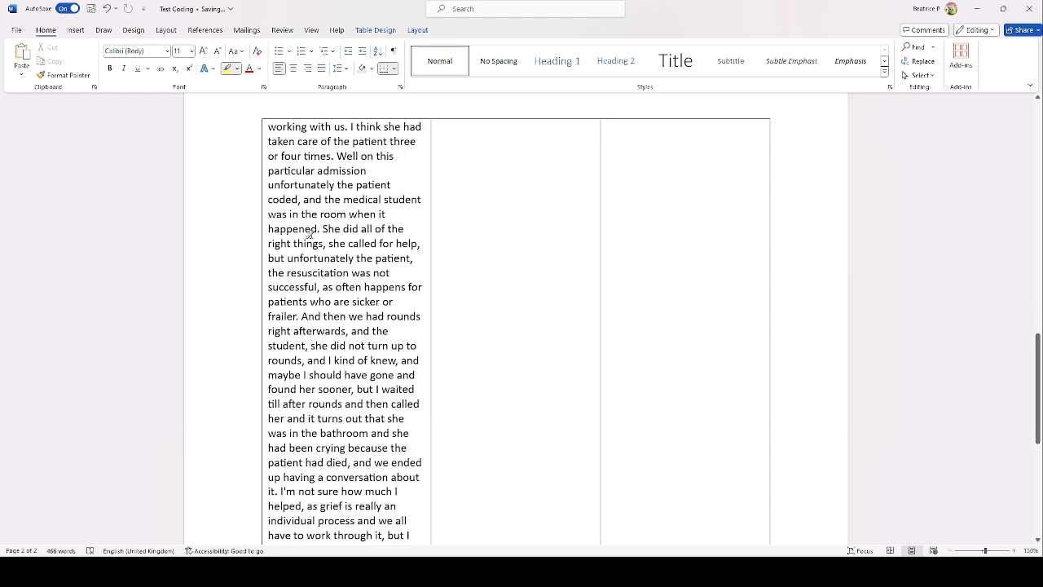
scroll(309, 235, "down", 3)
scroll(309, 238, "down", 2)
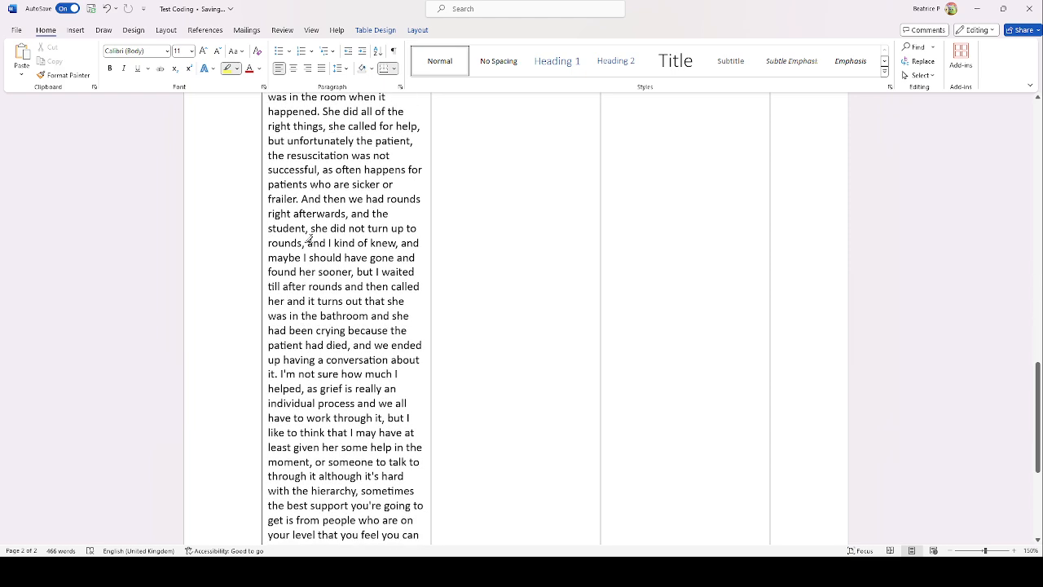
scroll(308, 237, "down", 2)
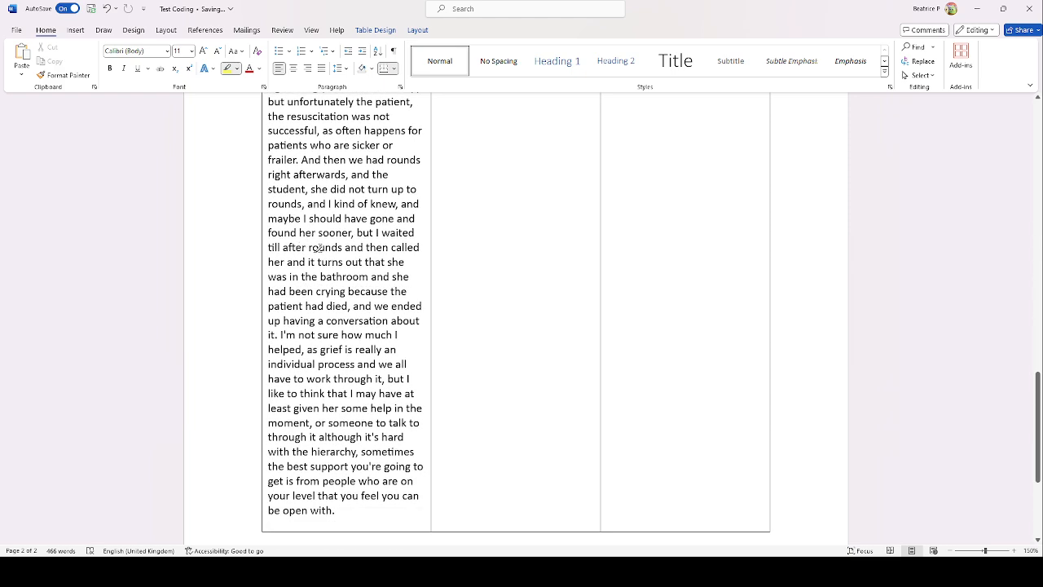
scroll(318, 250, "down", 2)
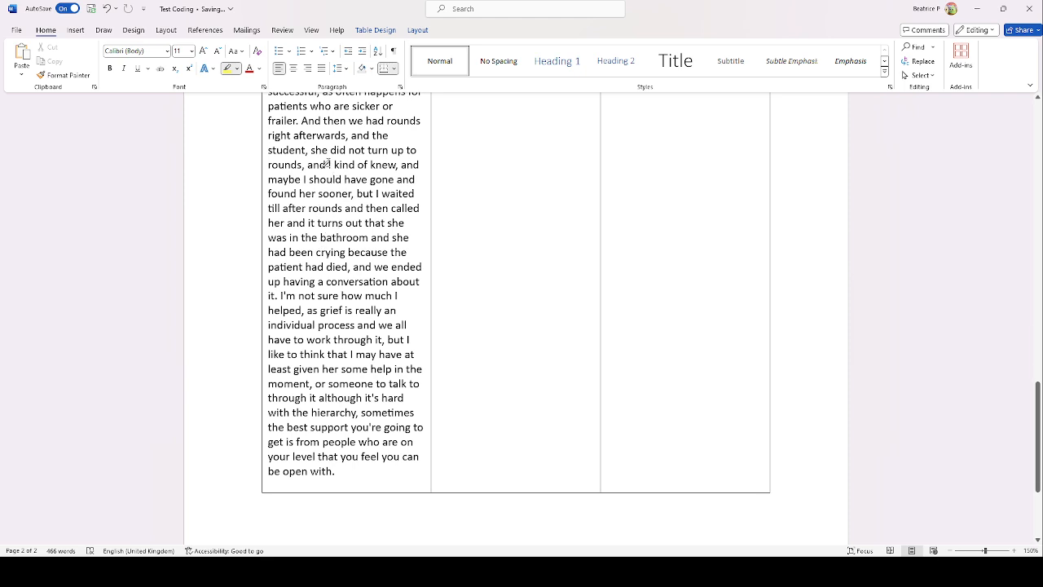
mouse_move(326, 163)
left_mouse_down()
mouse_move(343, 170)
mouse_move(351, 194)
left_mouse_up()
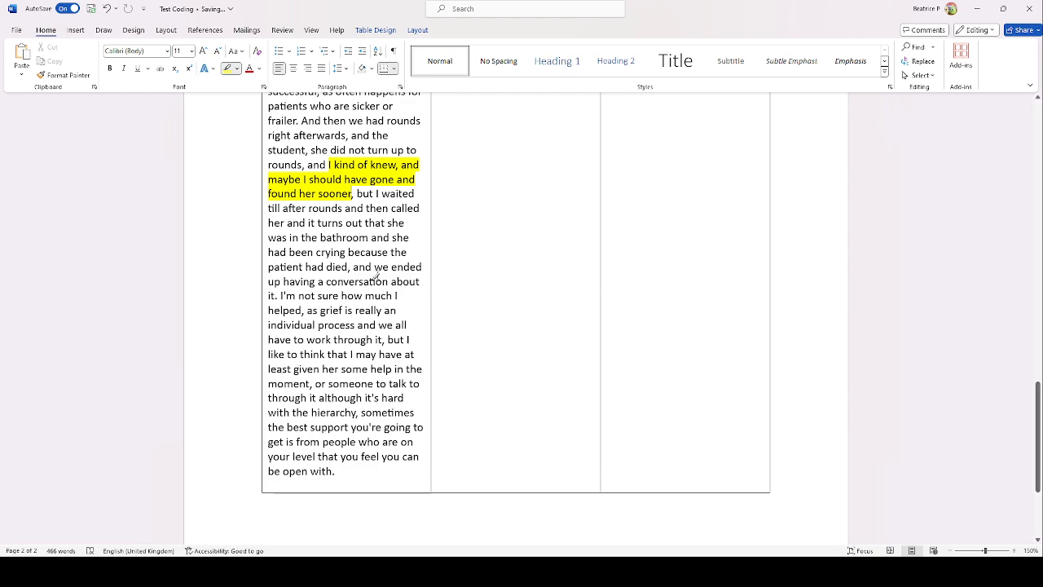
Highlight "we ended up having a conversation about it." and "grief is really an individual process and we all have to work through it" in yellow
scroll(374, 275, "down", 1)
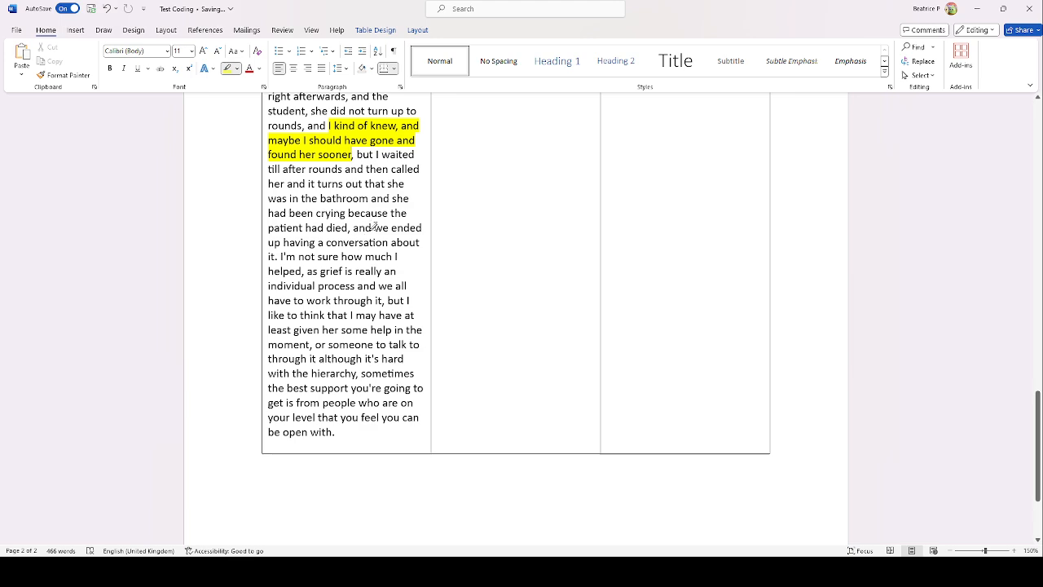
mouse_move(373, 228)
left_mouse_down()
mouse_move(390, 243)
mouse_move(278, 252)
left_mouse_up()
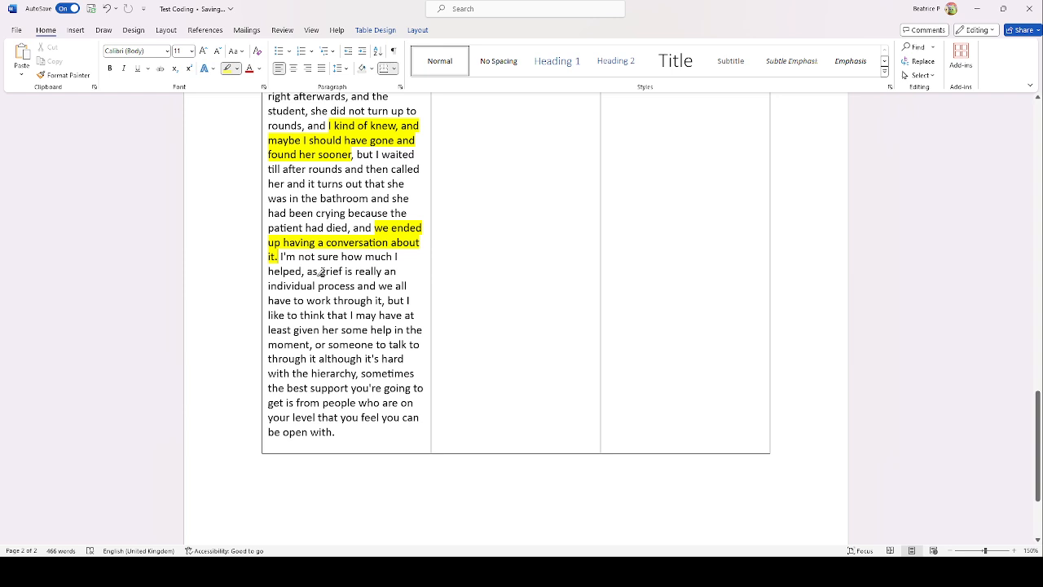
left_click_drag(320, 271, 383, 300)
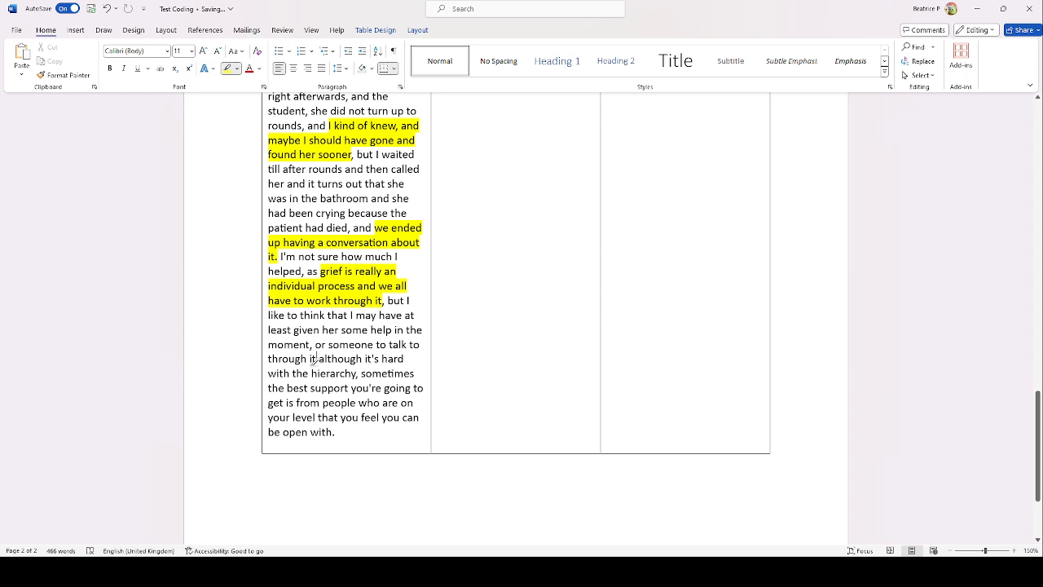
Highlight the end of the answer in yellow, from "although it's hard with the hierarchy" through "be open with.", and turn off highlighting
left_click_drag(311, 360, 326, 364)
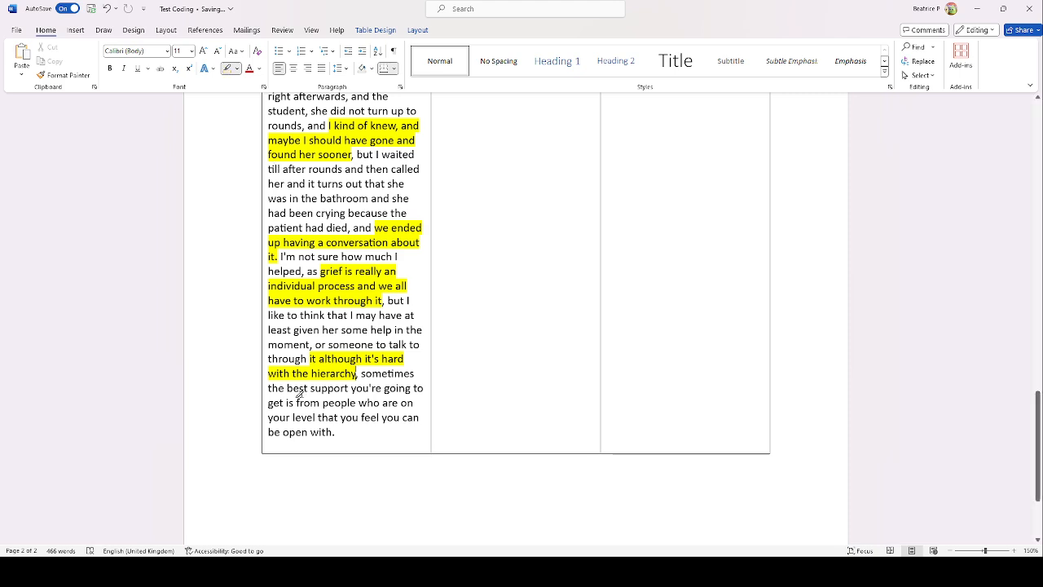
left_click_drag(309, 360, 356, 373)
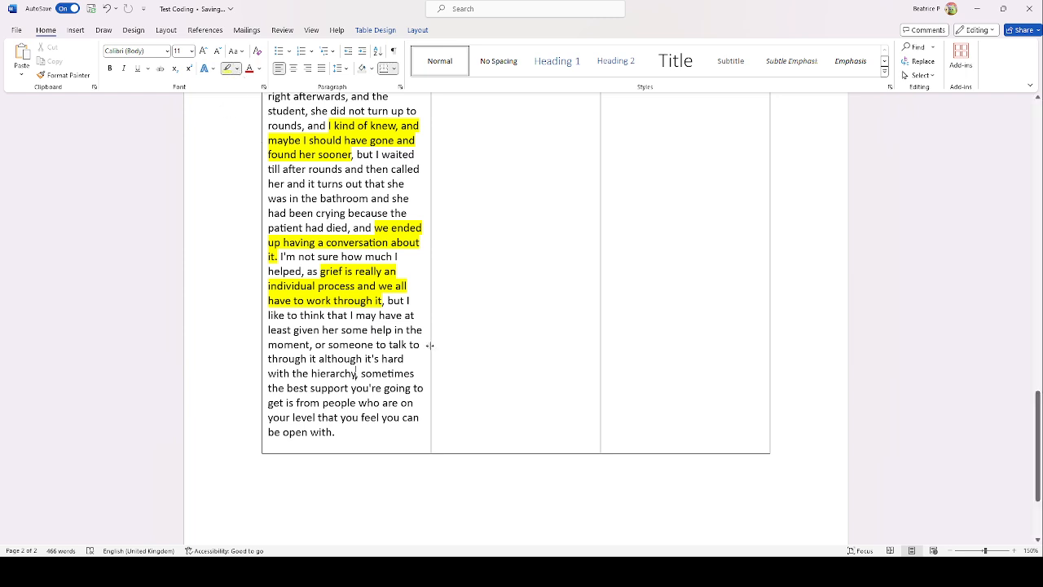
mouse_move(318, 359)
left_mouse_down()
mouse_move(333, 368)
mouse_move(334, 433)
left_mouse_up()
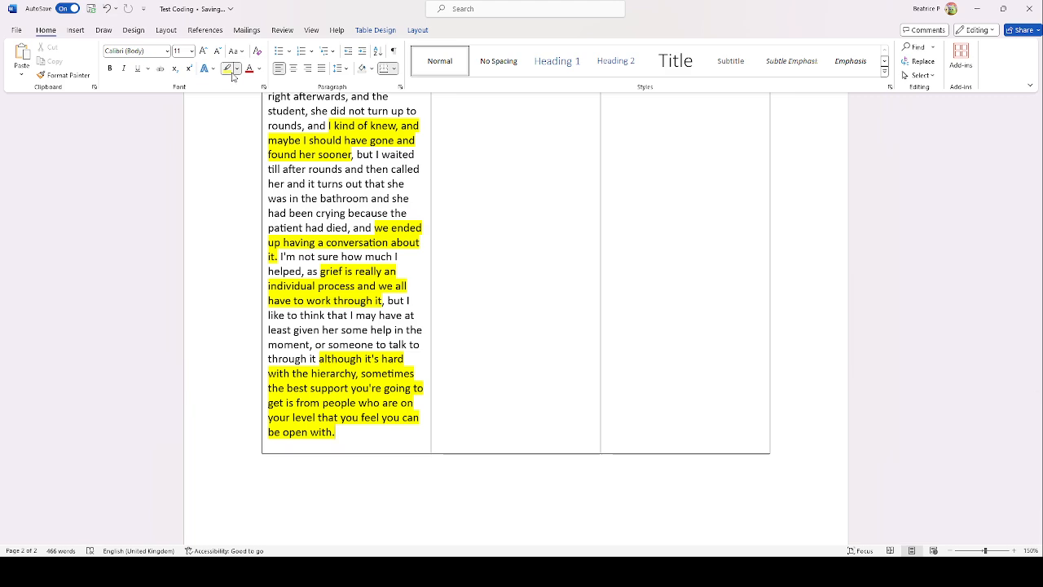
key("Escape")
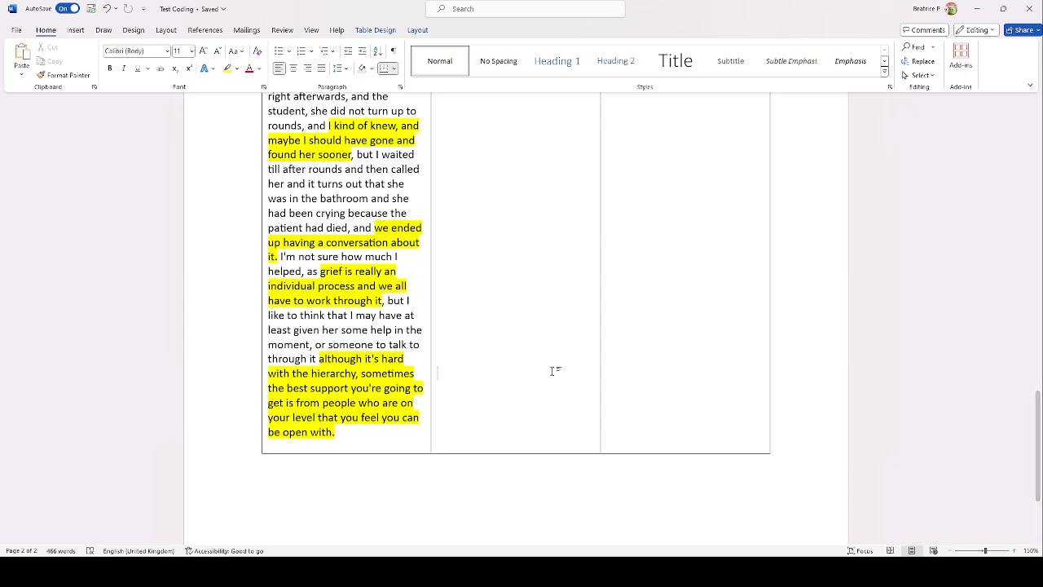
Enter the code "Senior resident takes leadership role" in the Codes column beside the first highlighted passage about running the team
left_click(552, 371)
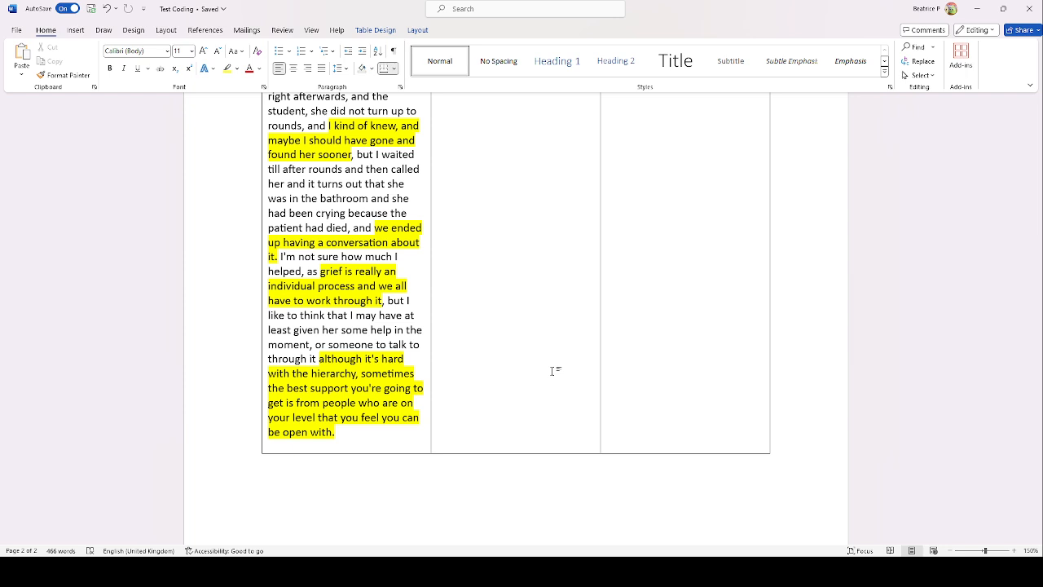
scroll(548, 369, "up", 8)
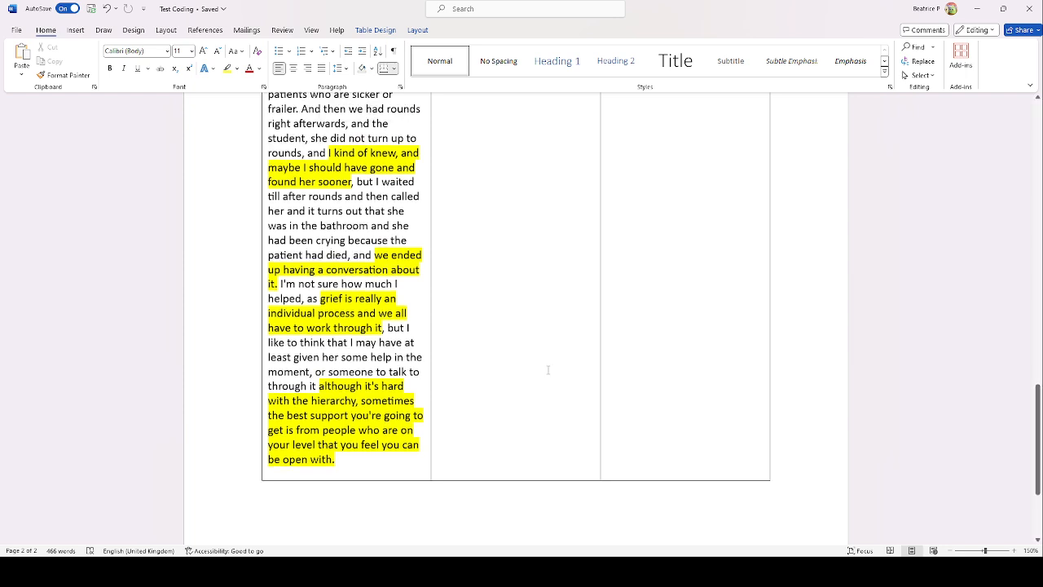
scroll(549, 369, "up", 10)
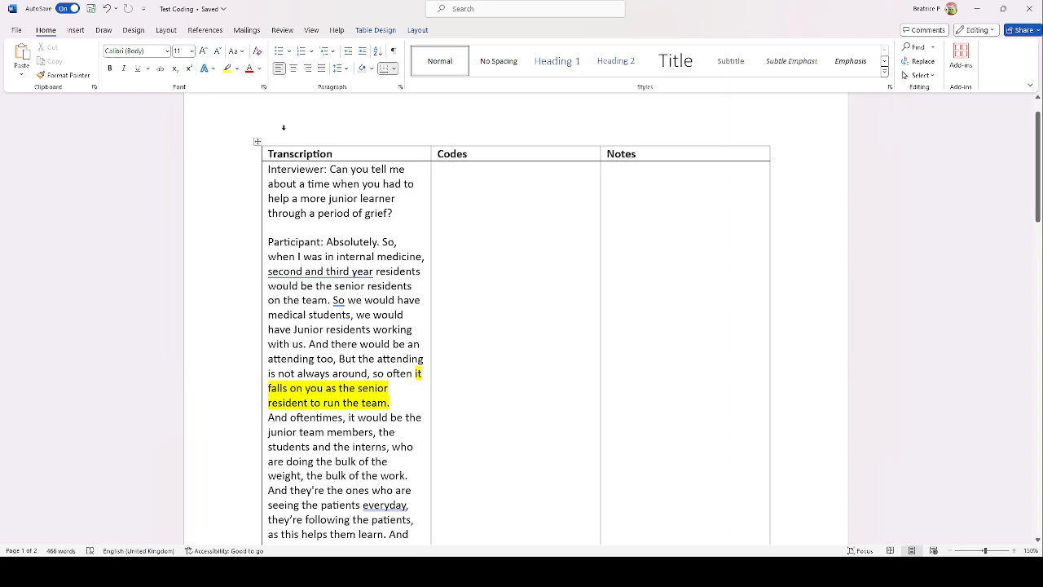
left_click(468, 175)
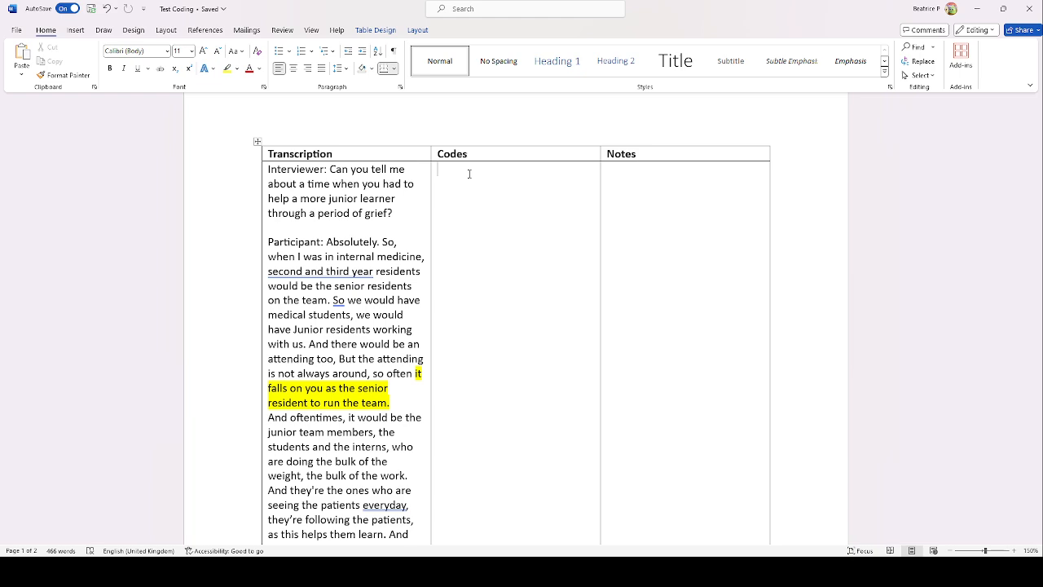
left_click(487, 227)
scroll(487, 229, "down", 1)
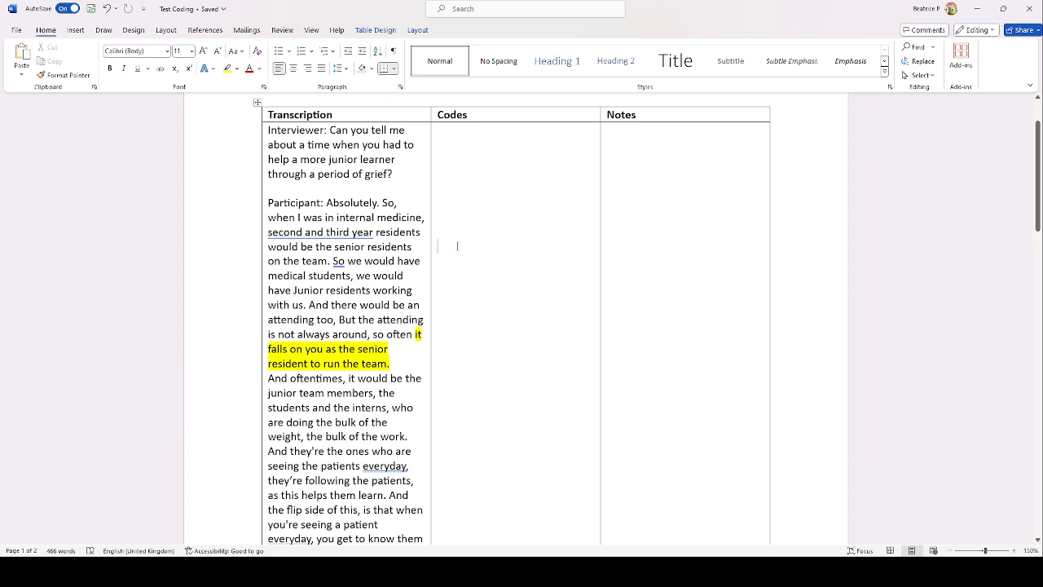
scroll(458, 244, "down", 1)
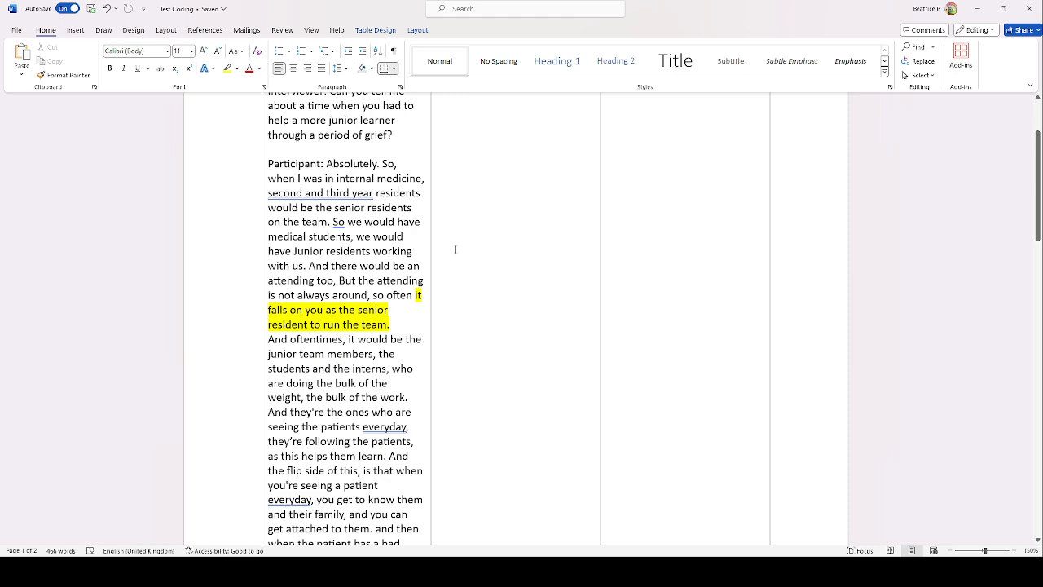
scroll(448, 291, "down", 2)
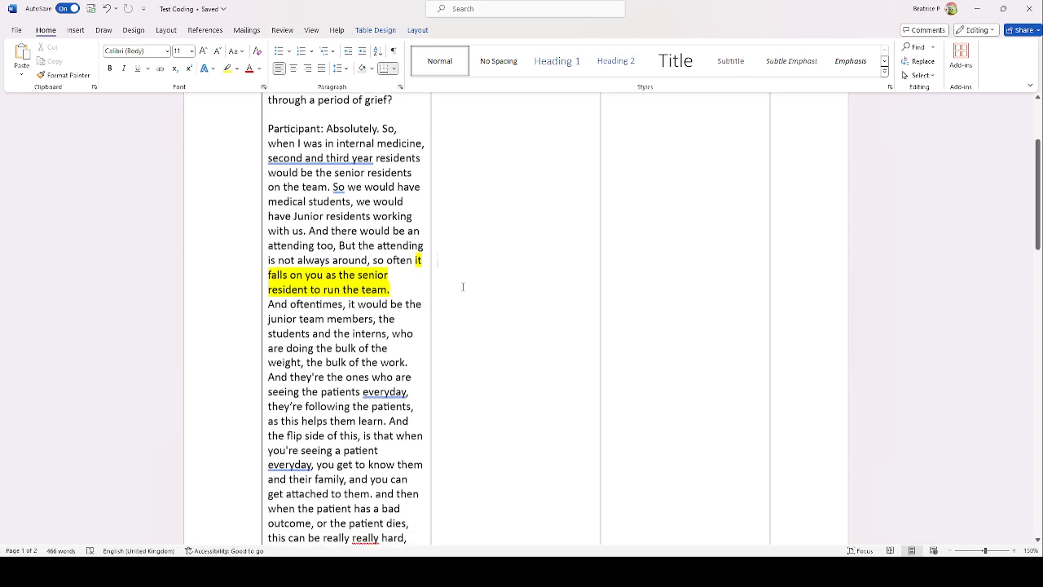
scroll(461, 287, "down", 1)
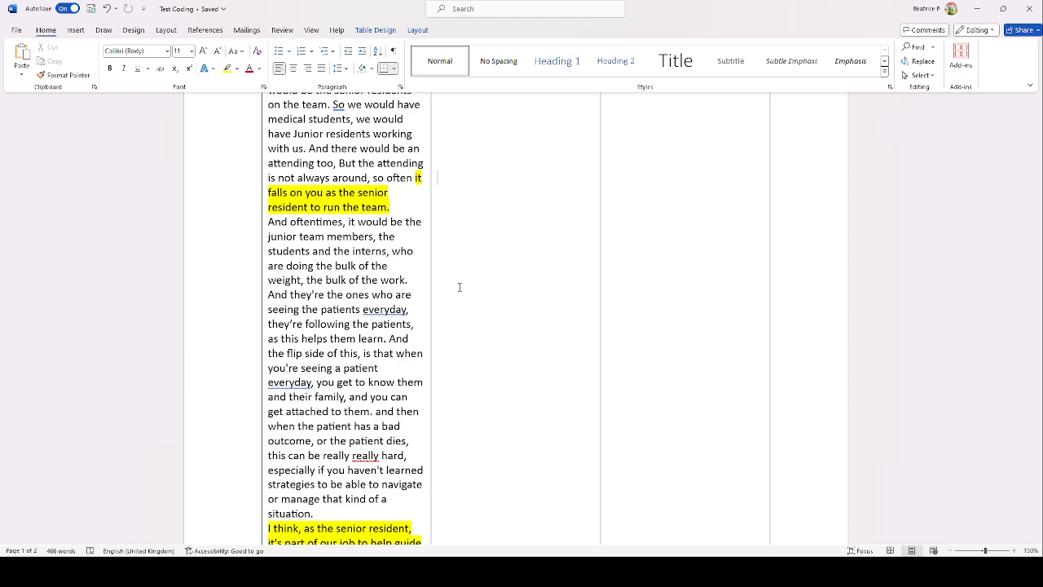
type("Senior resident")
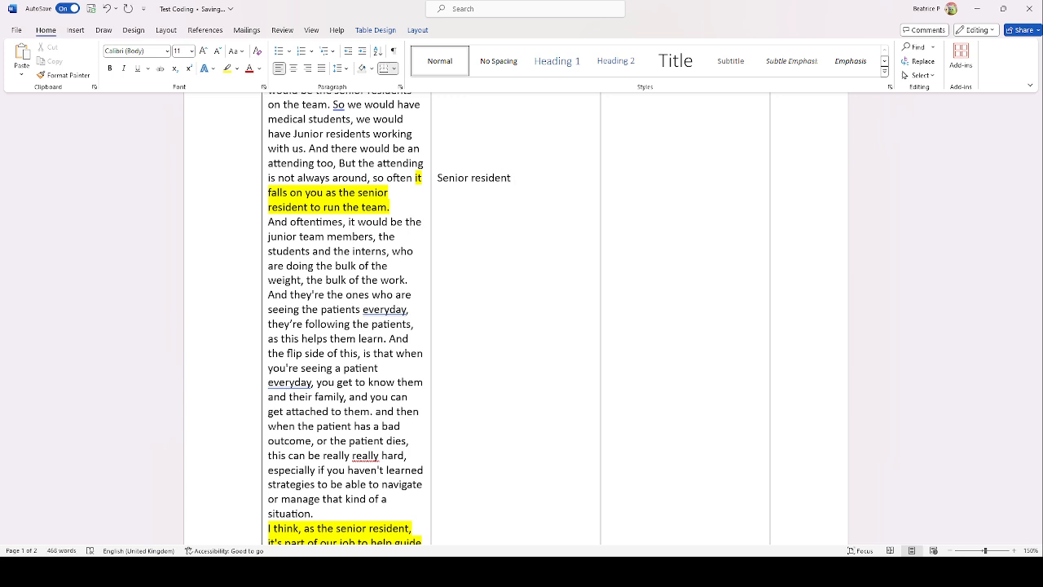
type(" takes leadership role")
Add the code "Junior learners can become attached to patients" in the Codes column, beside the passage about seeing patients every day
scroll(486, 291, "down", 3)
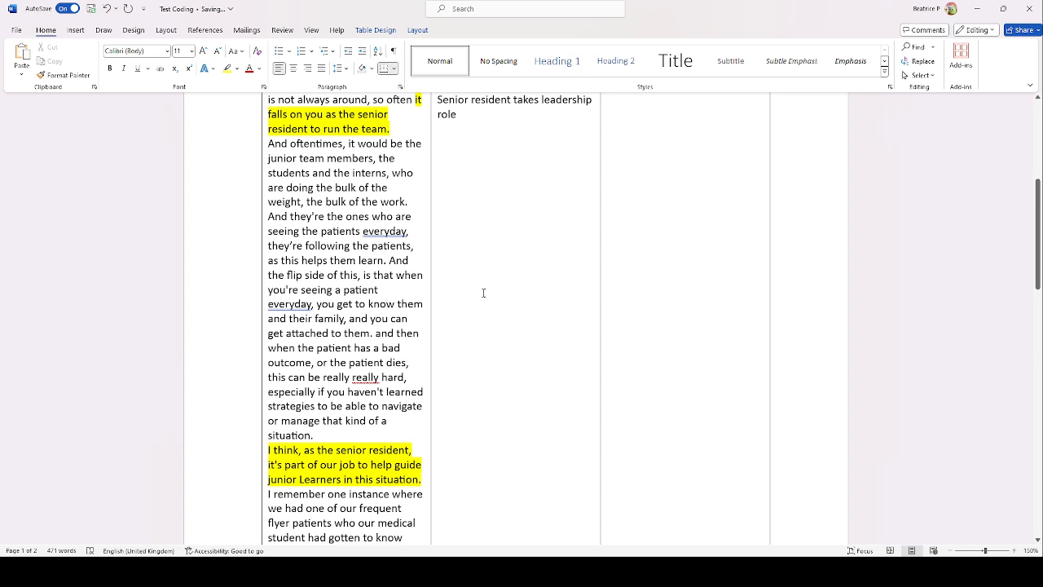
left_click(451, 257)
type("Junior ")
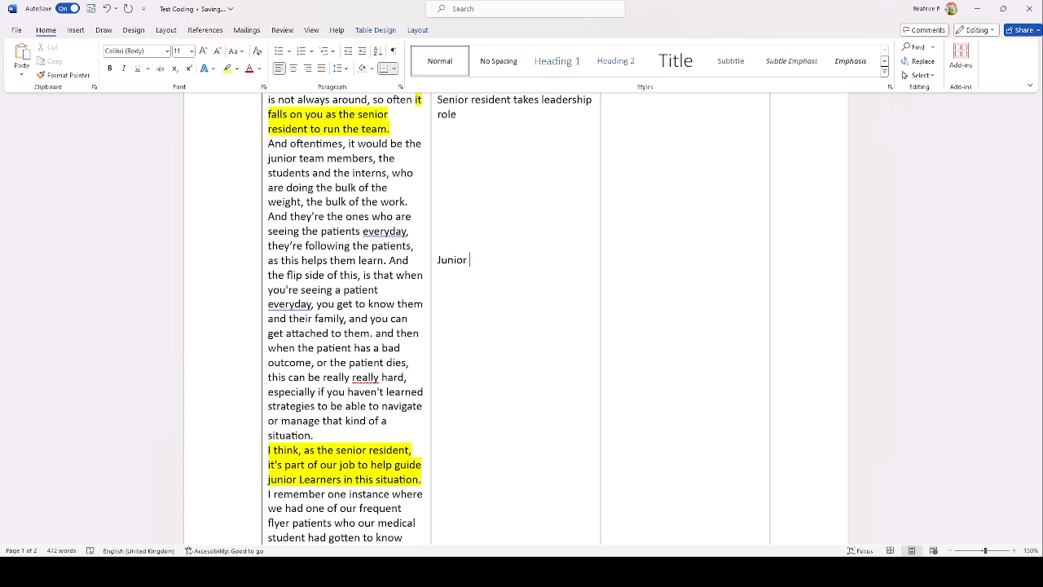
type("learners can become atta")
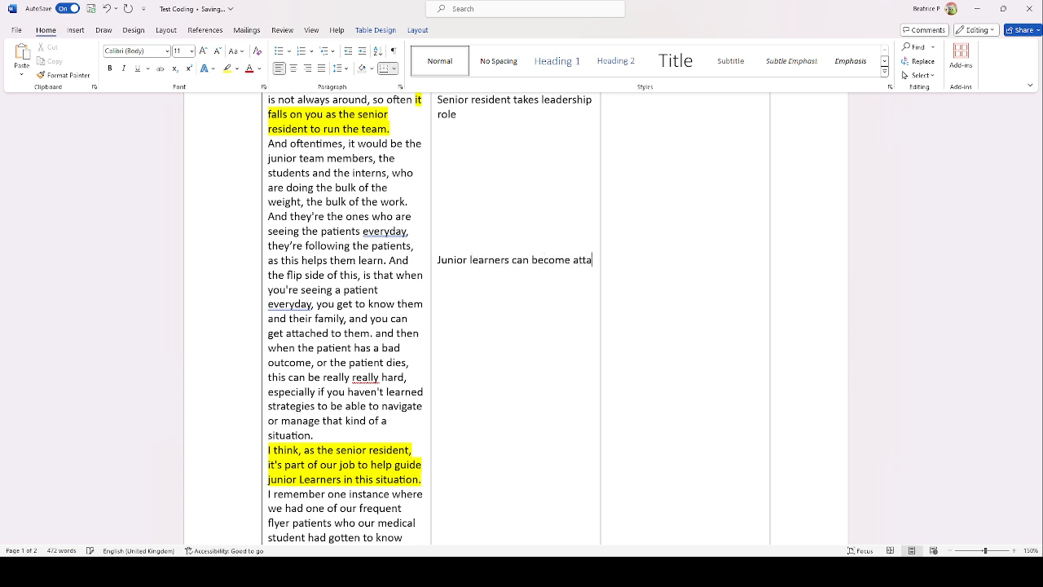
type("ched to patients")
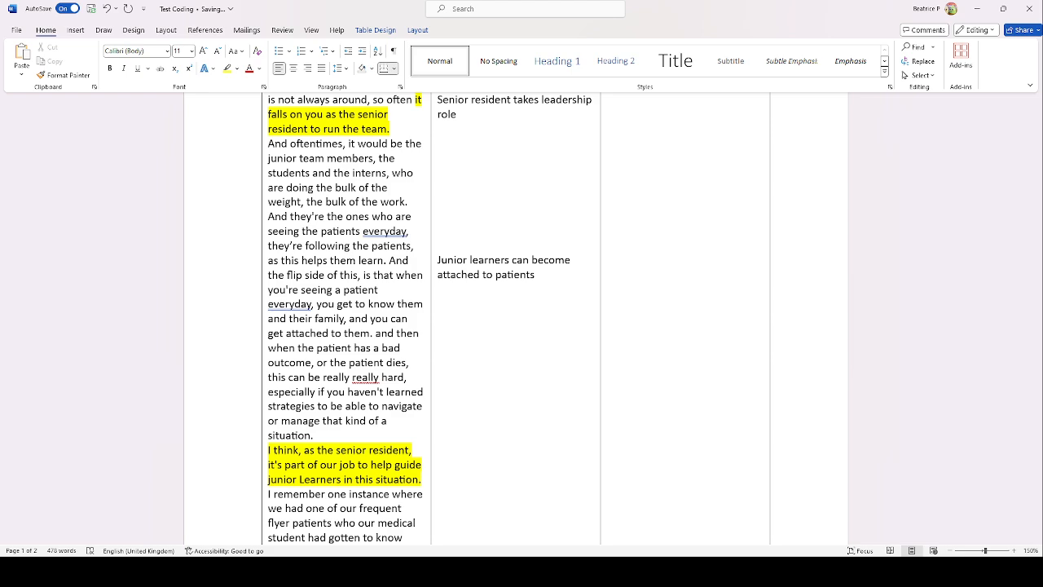
scroll(446, 334, "down", 4)
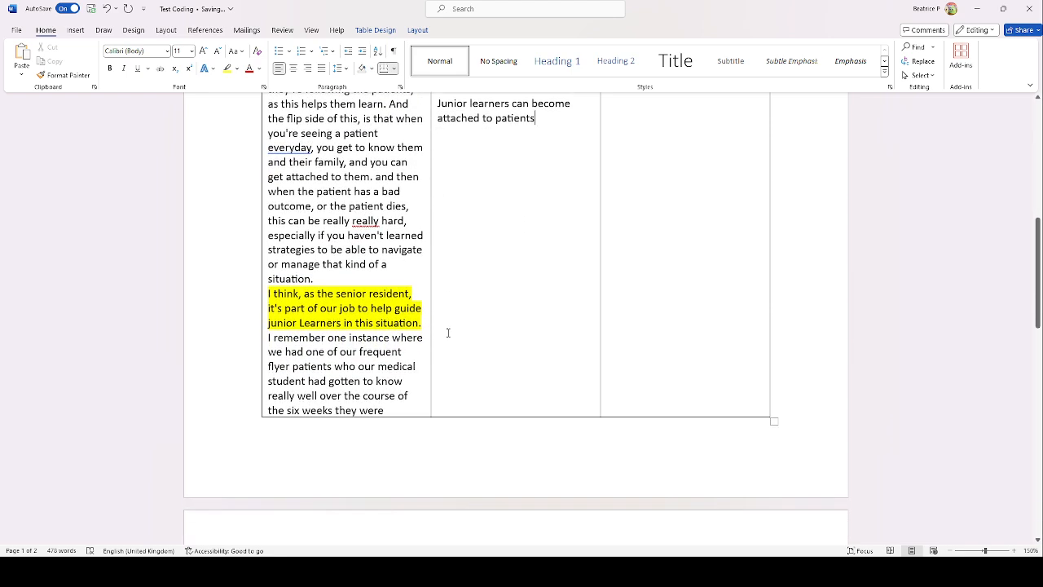
Enter the code "Senior residents have leadership role in guiding junior learners" in the Codes column beside the highlighted passage about guiding junior learners
scroll(448, 333, "up", 1)
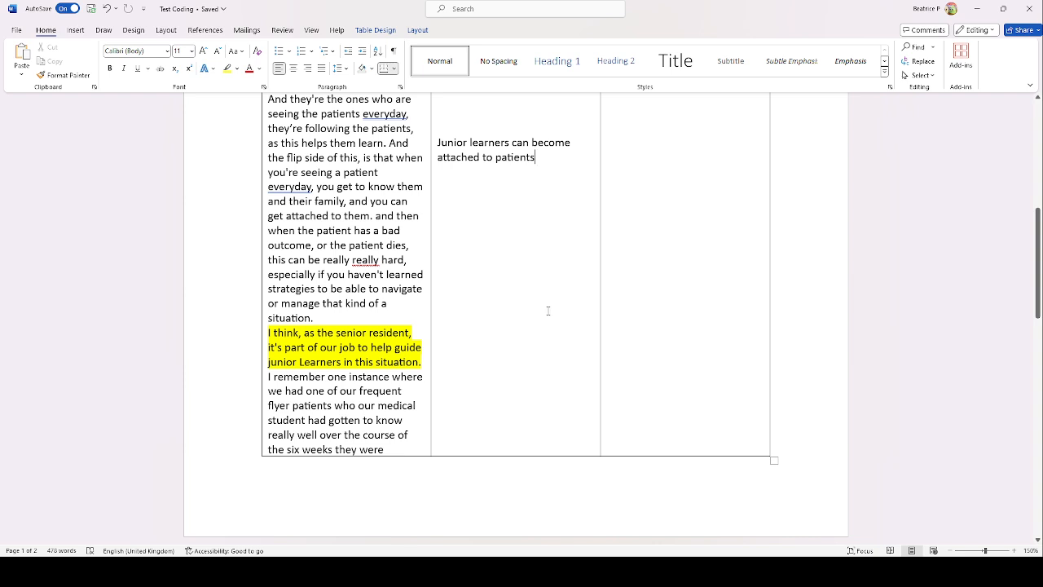
scroll(532, 307, "down", 2)
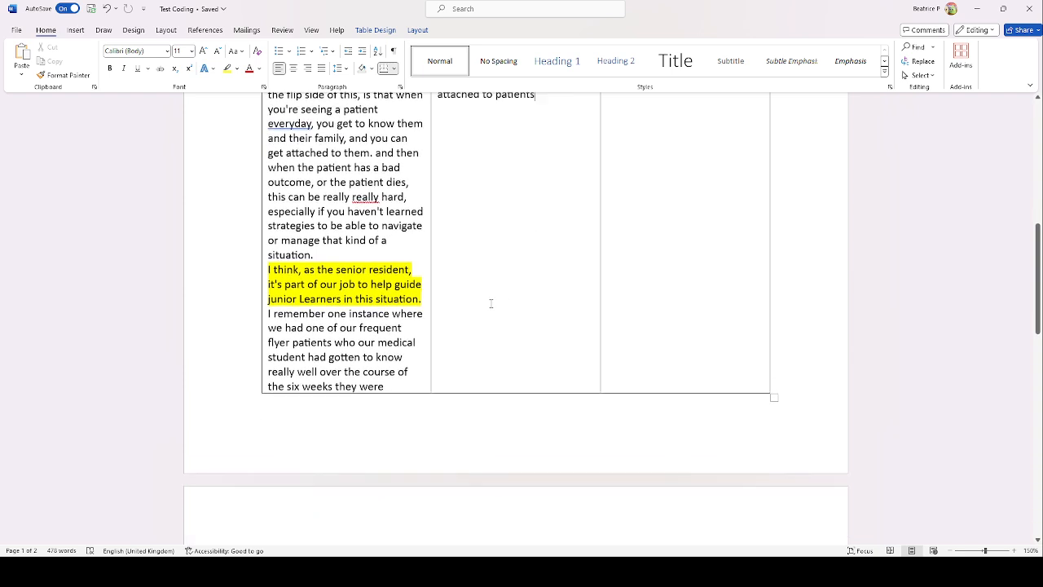
left_click(470, 263)
type("Senior resi")
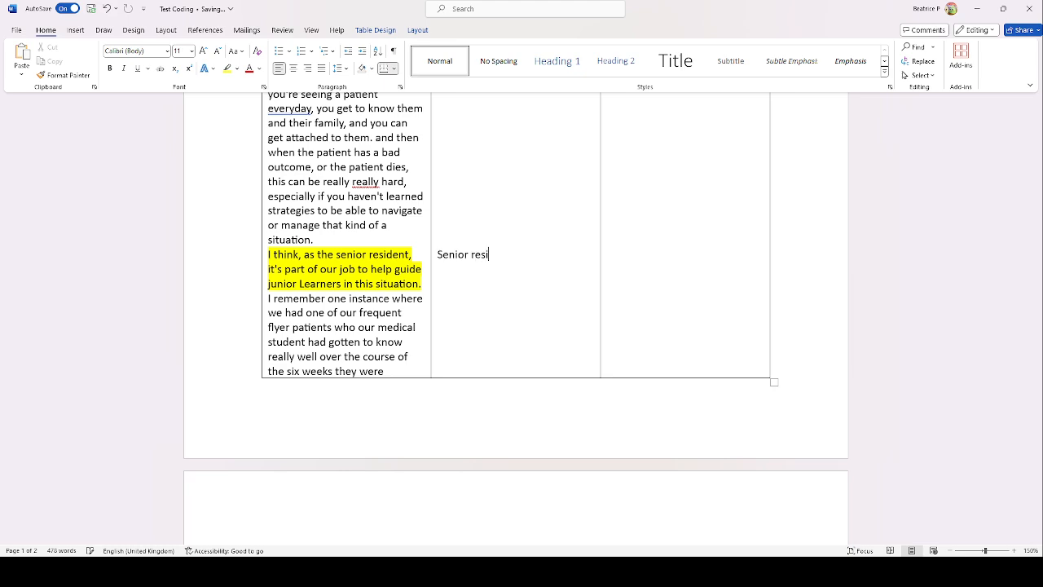
type("dents have leadersh")
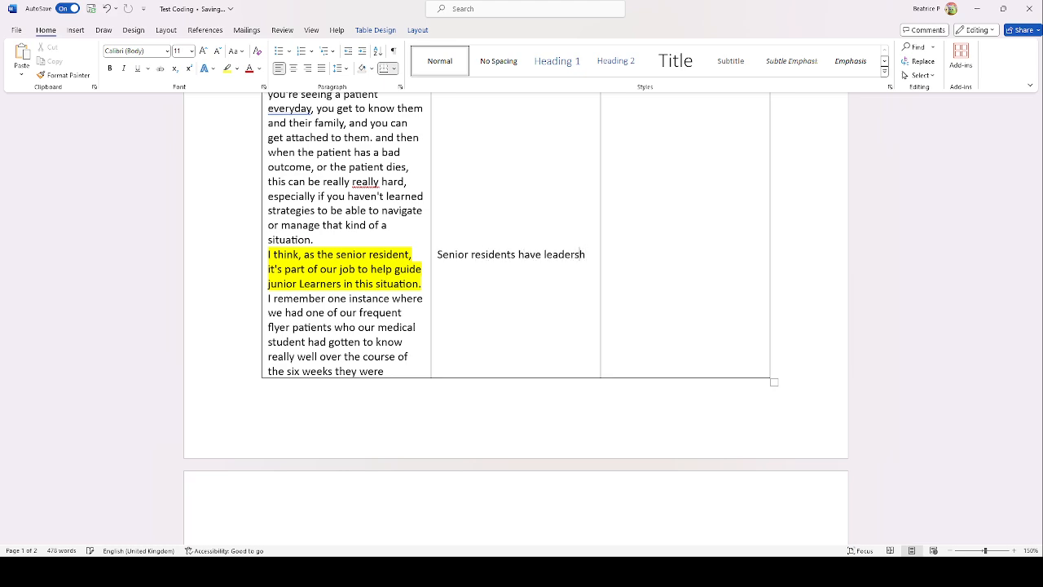
type("ip role in guiding junior")
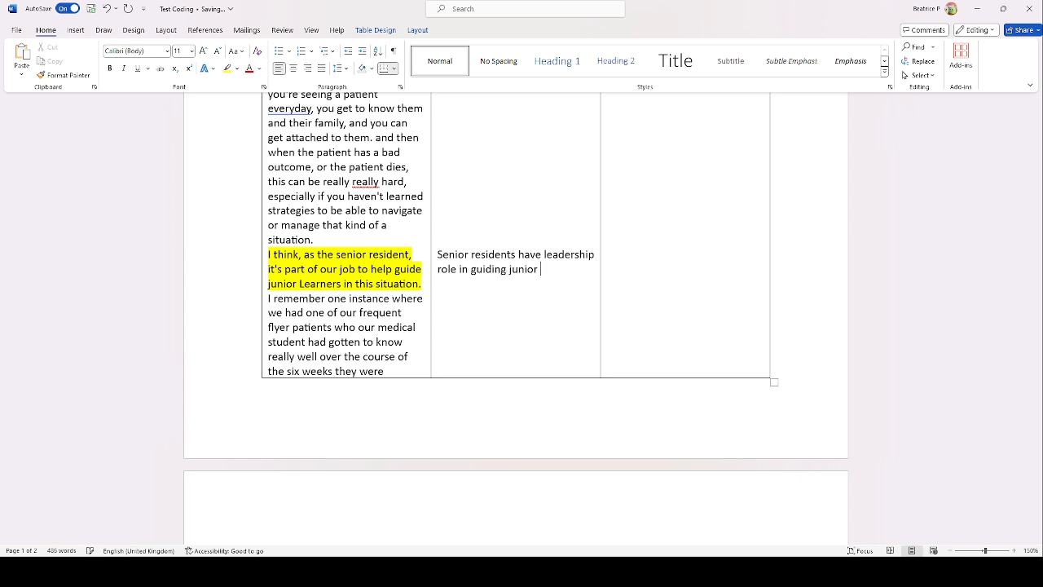
type(" learners")
scroll(470, 249, "down", 2)
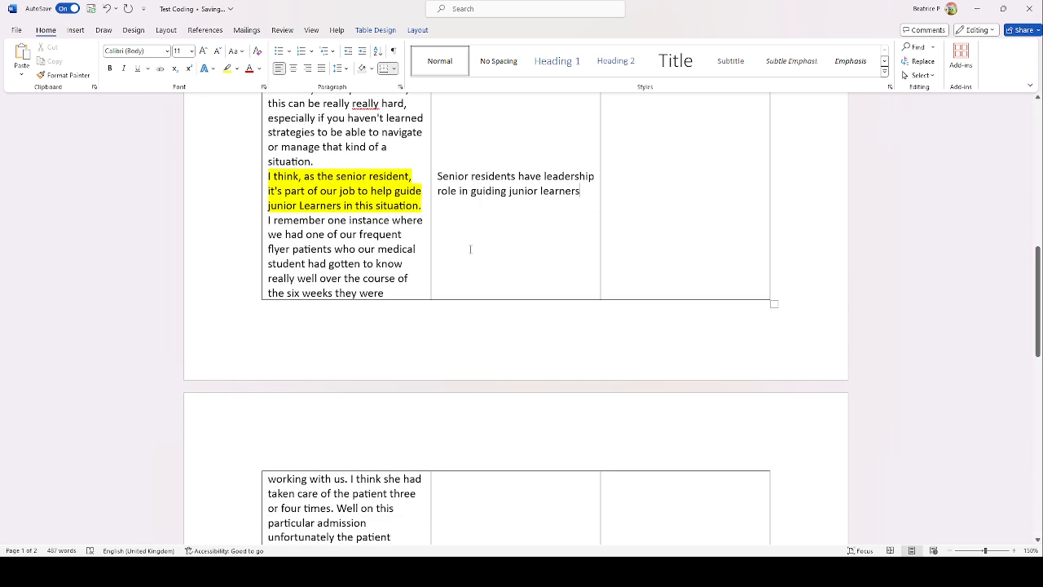
Enter the code "Senior resident had sense of learner in distress" in the Codes column beside the highlighted "I kind of knew" passage
scroll(521, 248, "up", 12)
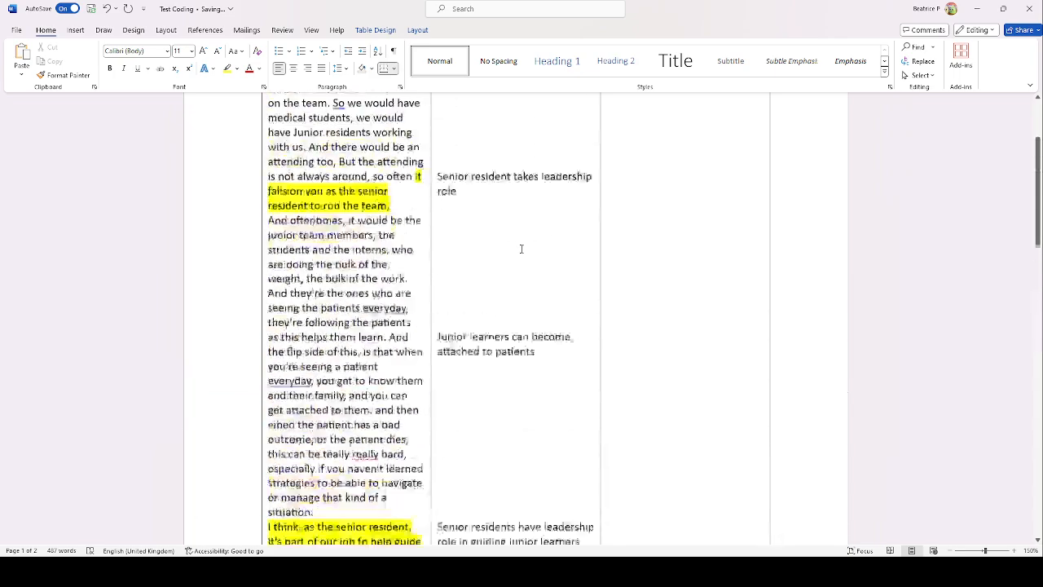
scroll(563, 337, "down", 10)
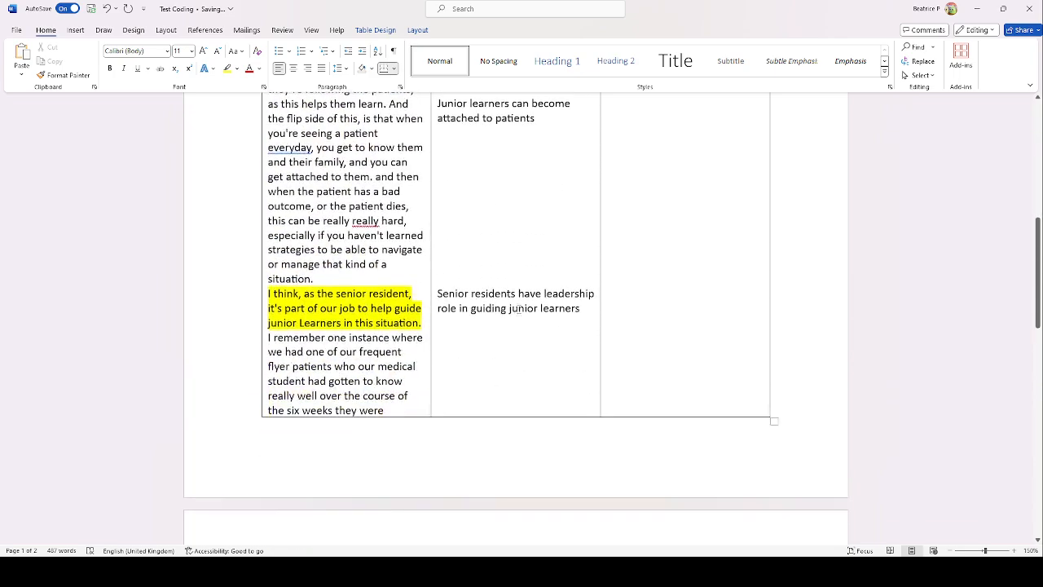
scroll(511, 332, "down", 2)
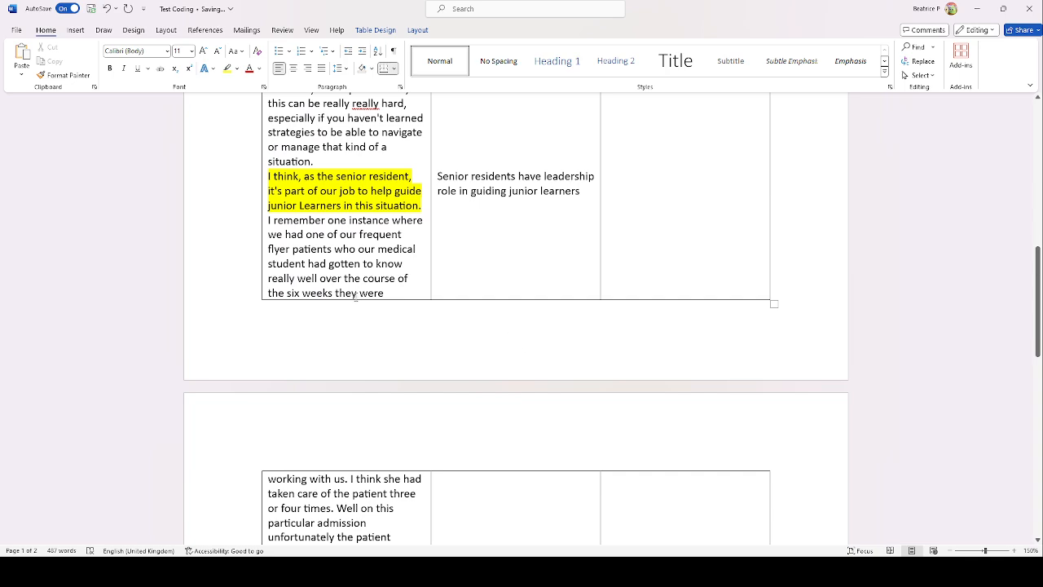
scroll(355, 299, "down", 6)
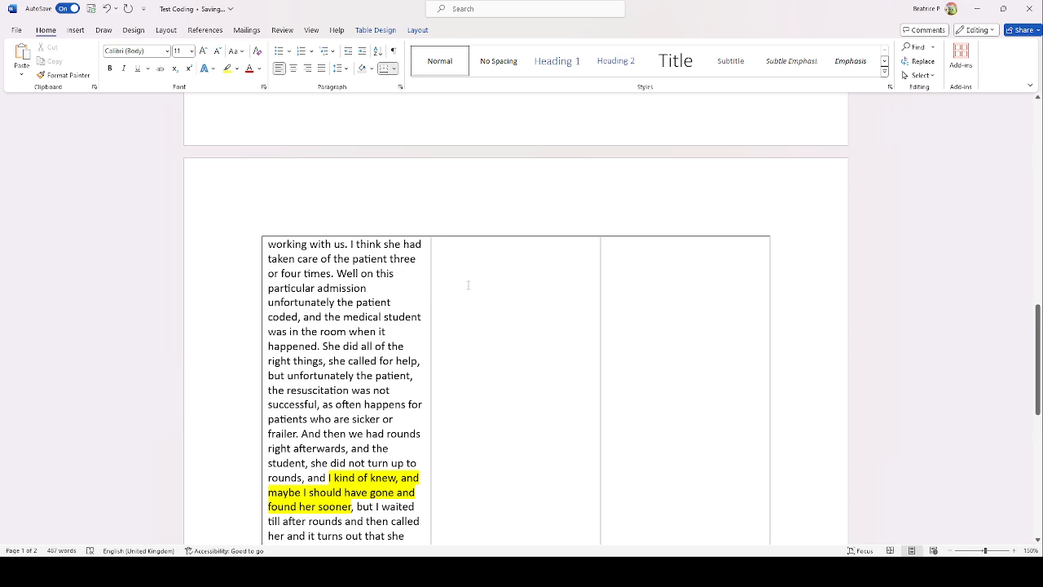
scroll(451, 332, "down", 1)
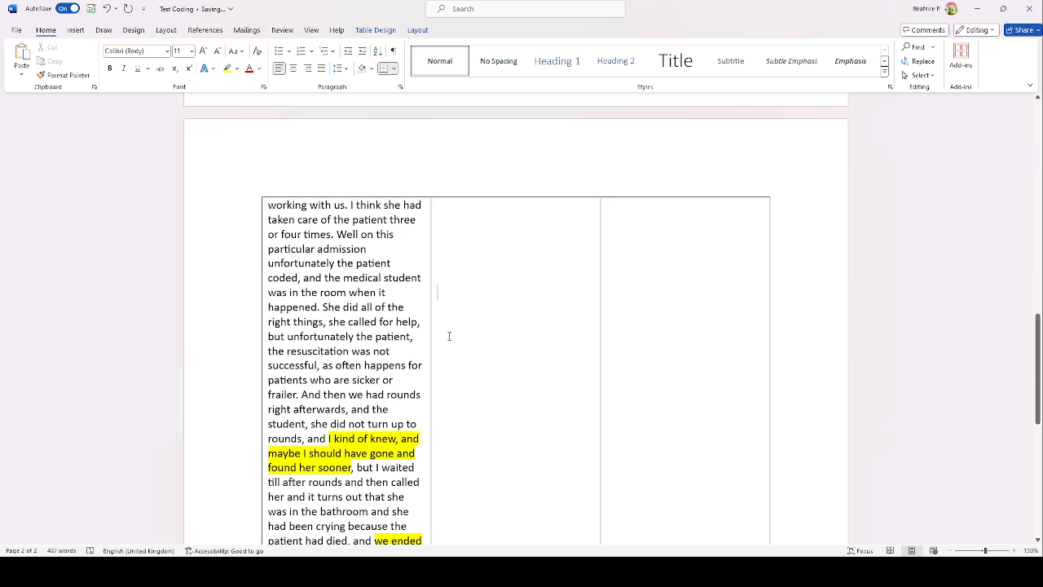
scroll(449, 336, "down", 2)
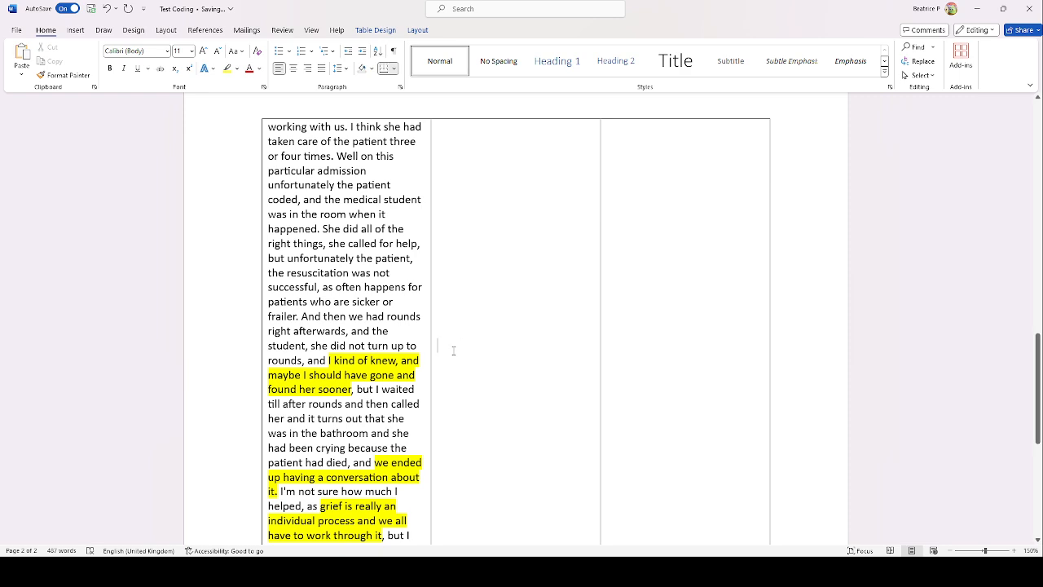
scroll(454, 350, "down", 2)
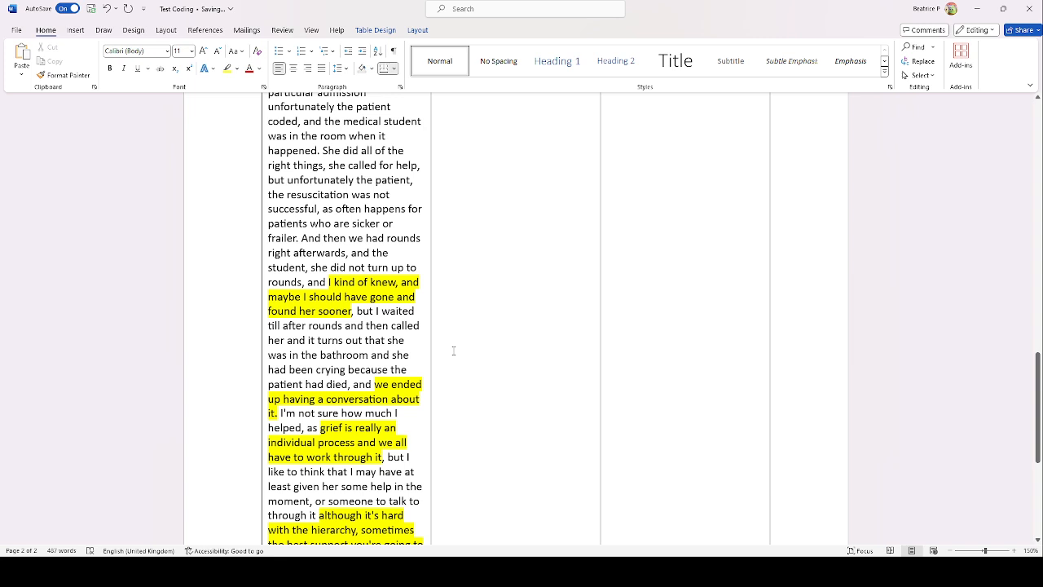
type("Senior resident")
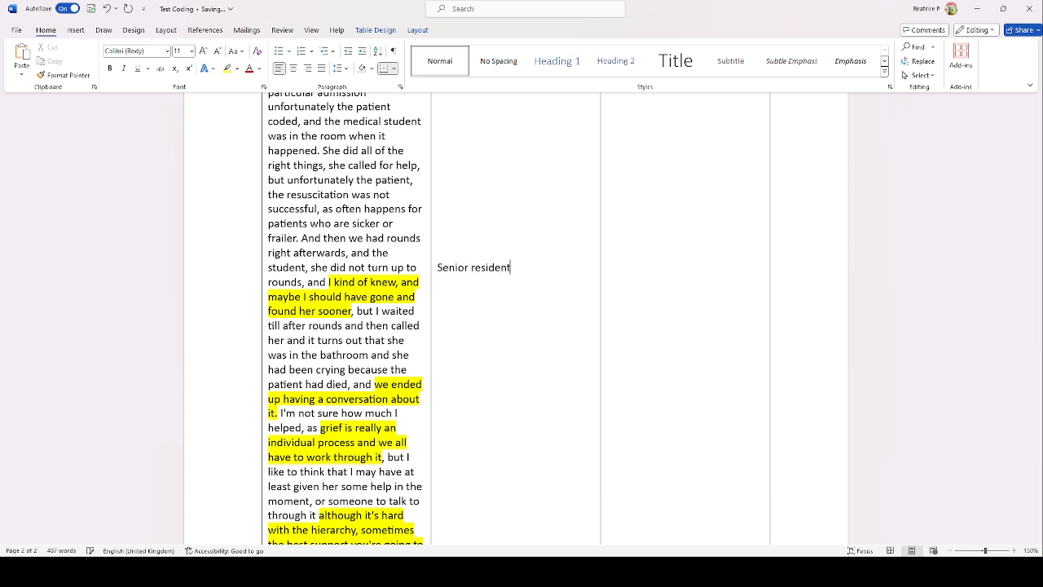
type(" resident has")
key("BackSpace")
type("d sense p")
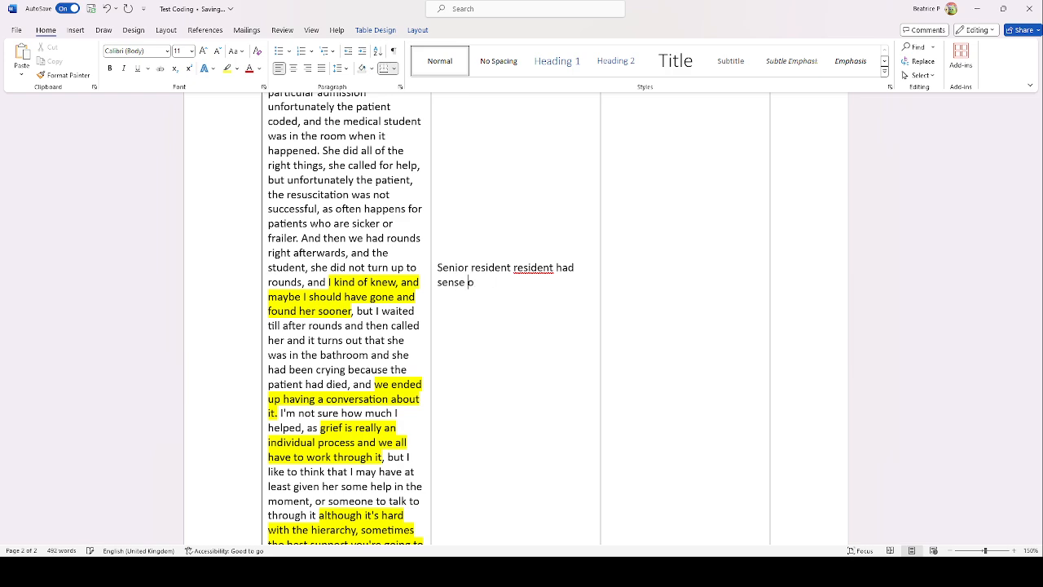
key("BackSpace")
type("of")
left_click(548, 268)
key("BackSpace")
key("BackSpace")
key("BackSpace")
key("BackSpace")
key("BackSpace")
key("BackSpace")
key("BackSpace")
key("BackSpace")
key("BackSpace")
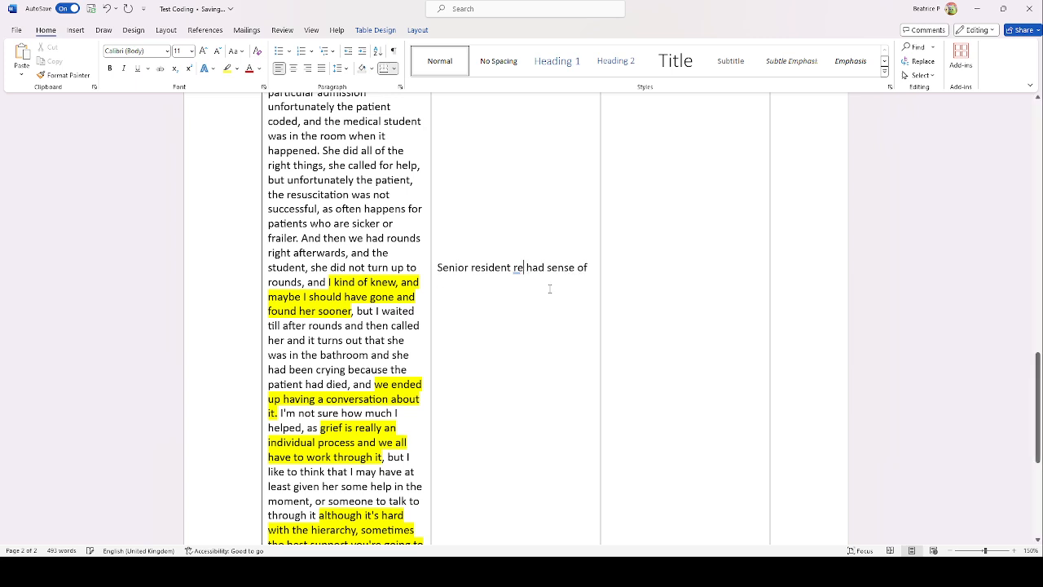
left_click(583, 270)
type("lea")
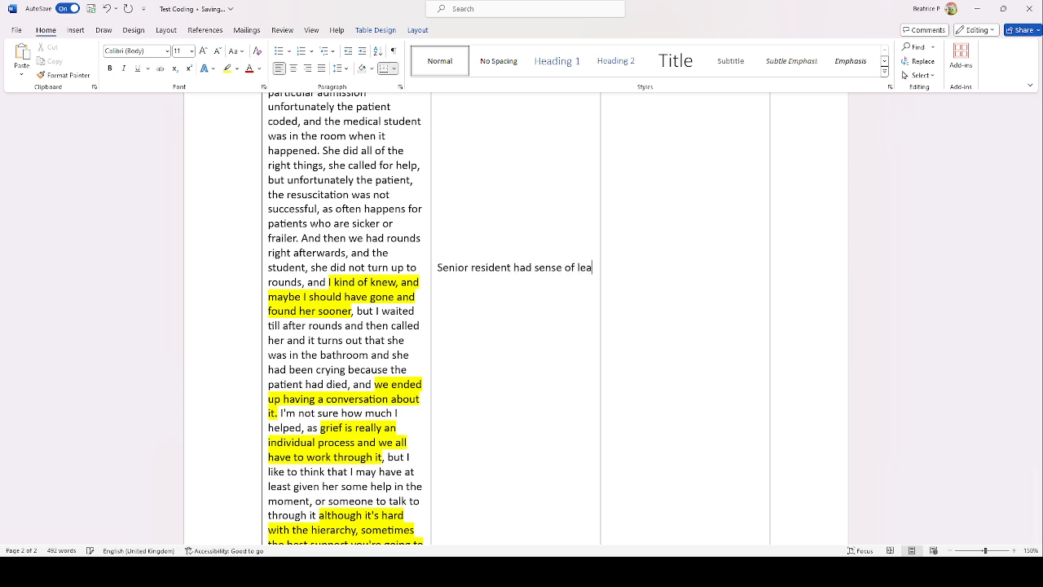
type("rner in distress")
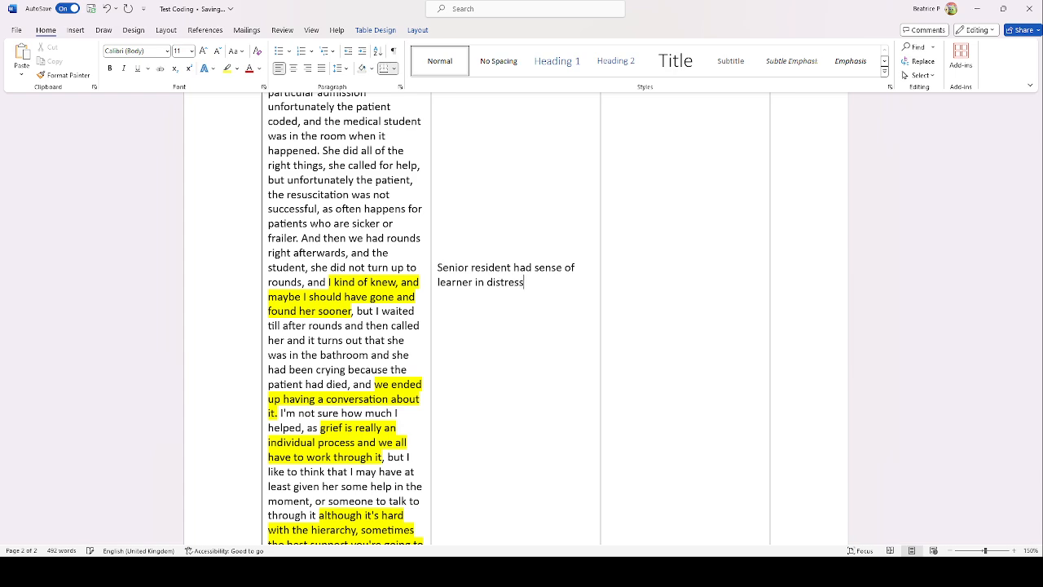
Add the code "Senior resident discussed situation with junior learner" in the Codes column beside "we ended up having a conversation about it."
scroll(517, 326, "down", 2)
left_click(450, 307)
type("Se")
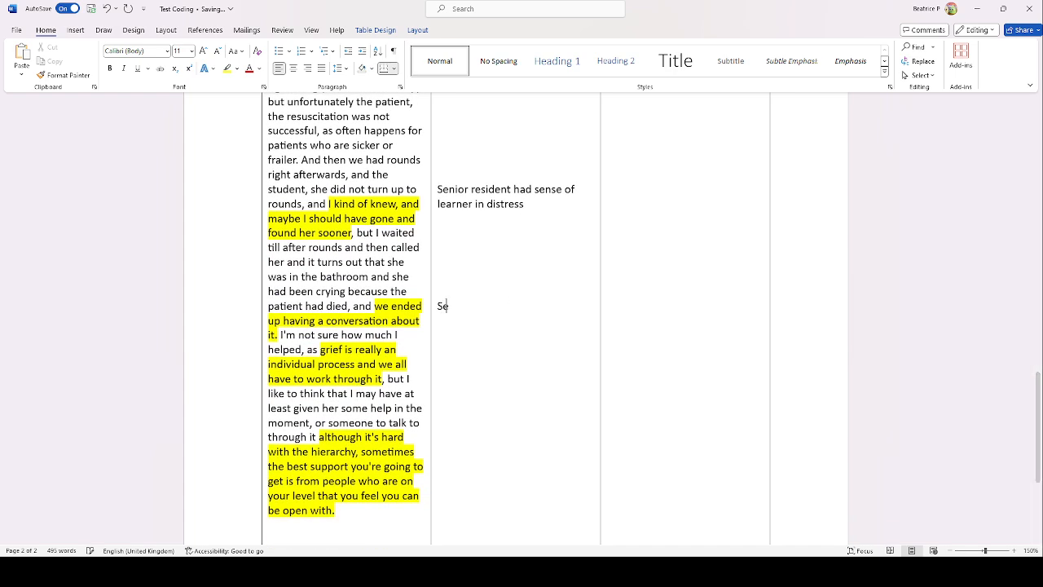
type("nior resident discussed")
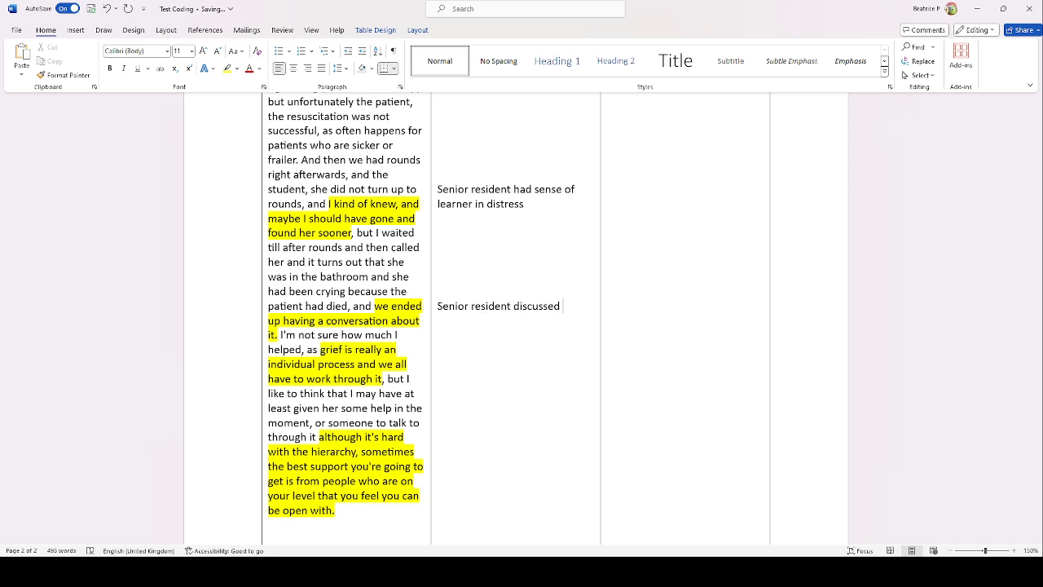
type(" situation with junior learners")
key("BackSpace")
Add the code "Grief is an individual process" in the Codes column beside the highlighted passage about grief
scroll(442, 309, "down", 2)
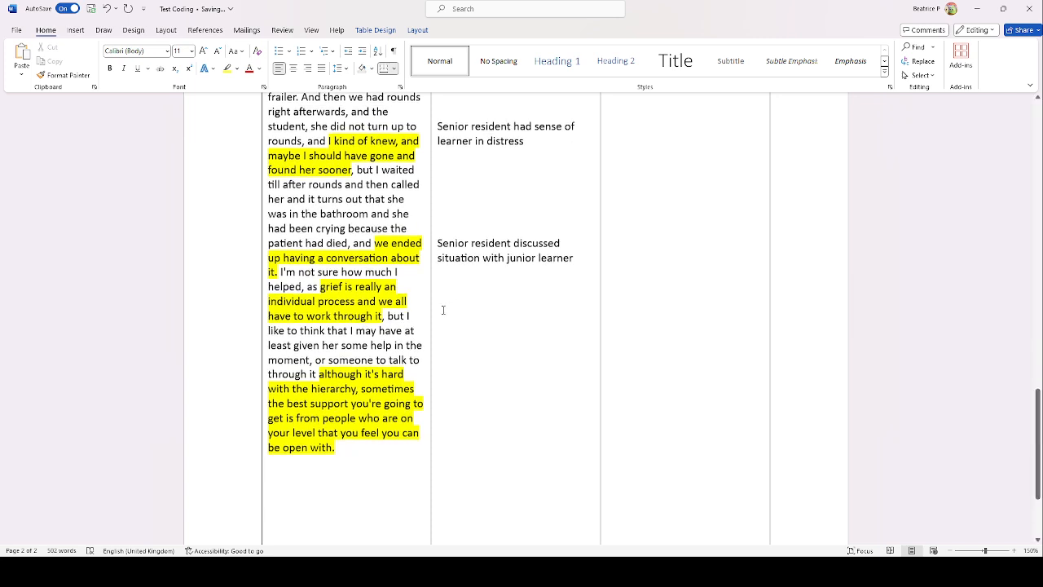
left_click(448, 286)
type("Grief i")
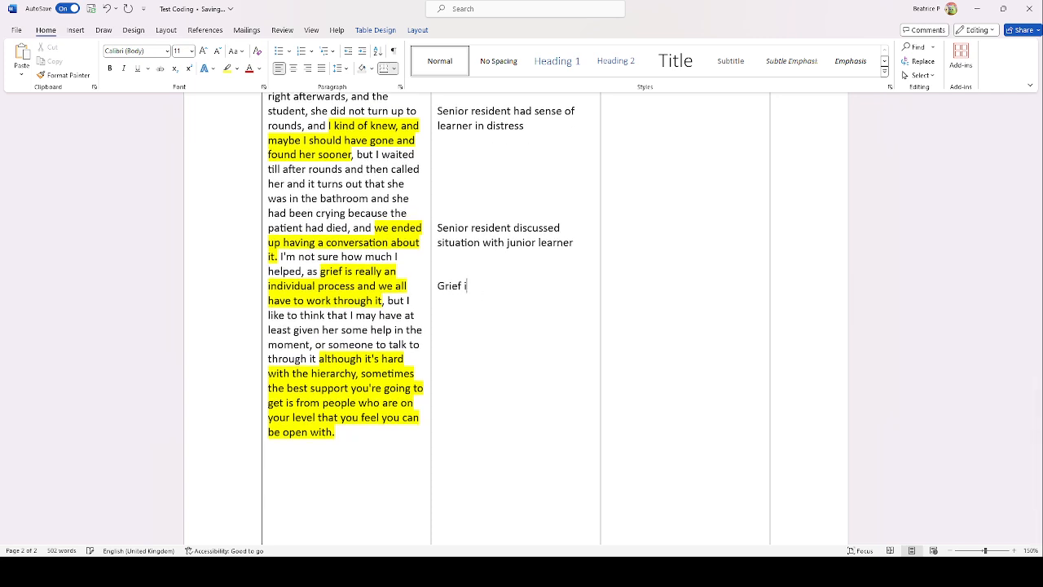
type("s an individual process")
Add the code "Hierarchy inhibits free discussion after tragedy" in the Codes column beside the start of the final highlighted passage
left_click(489, 363)
scroll(489, 359, "down", 1)
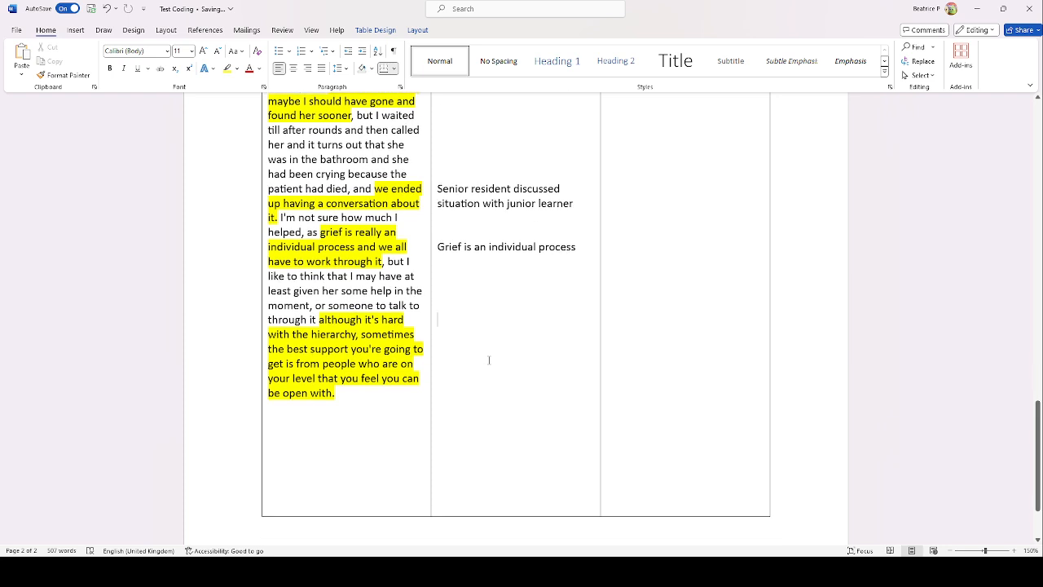
type("Hierarch")
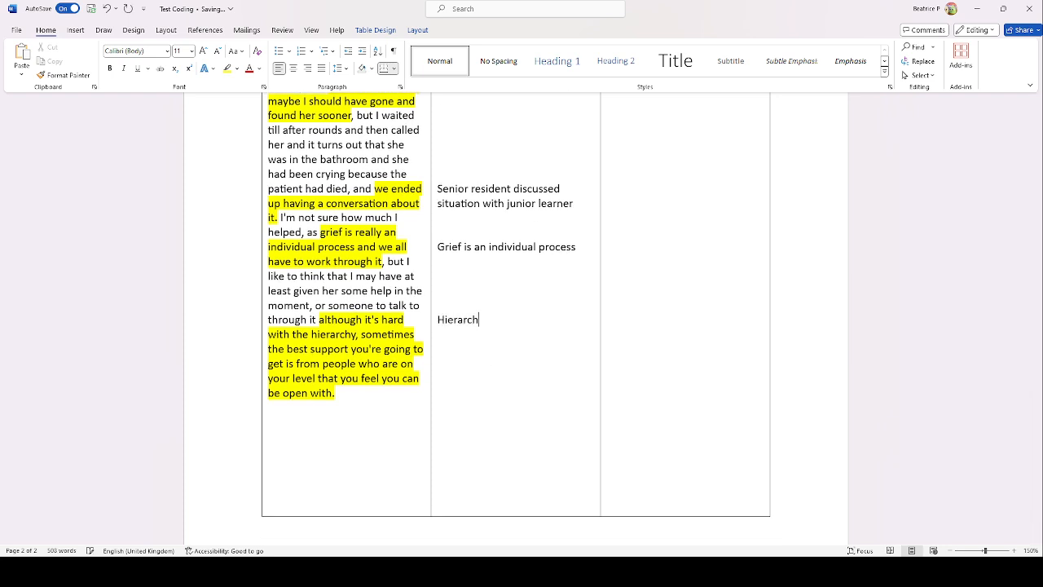
type("y inhilb")
key("BackSpace")
key("BackSpace")
type("bits free discussion after tr")
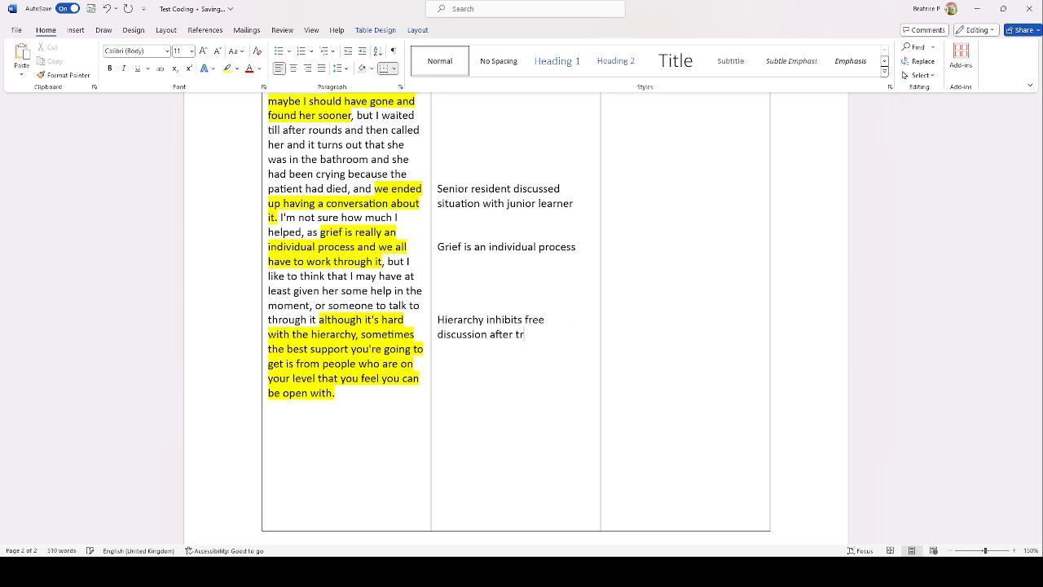
type("agedy")
Add a second code for the final passage, "Peers may provide more free discussion", separated from the hierarchy code by a blank line
key("Return")
key("Return")
type("P")
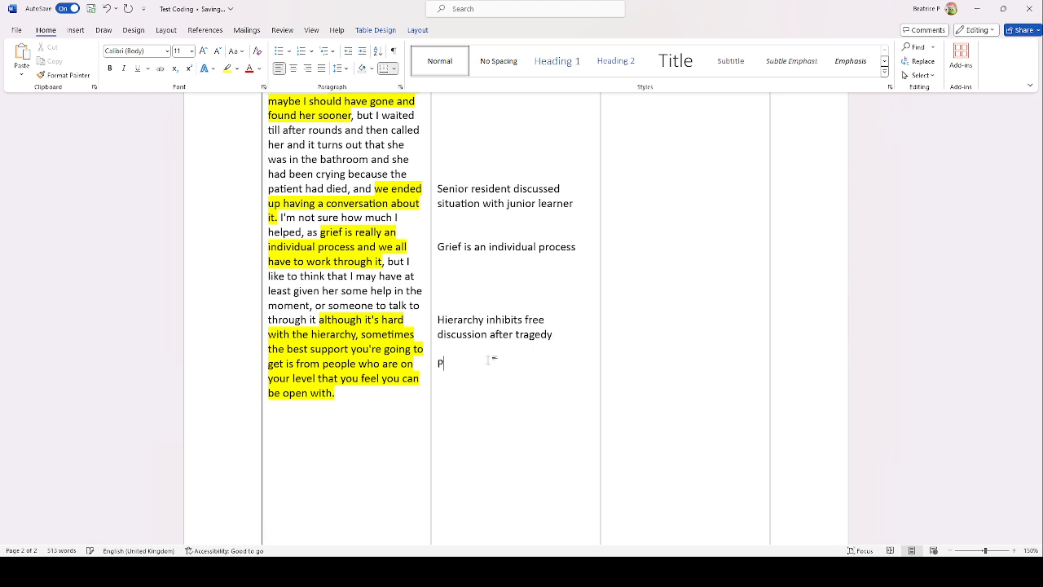
type("eers may provide more free discussin")
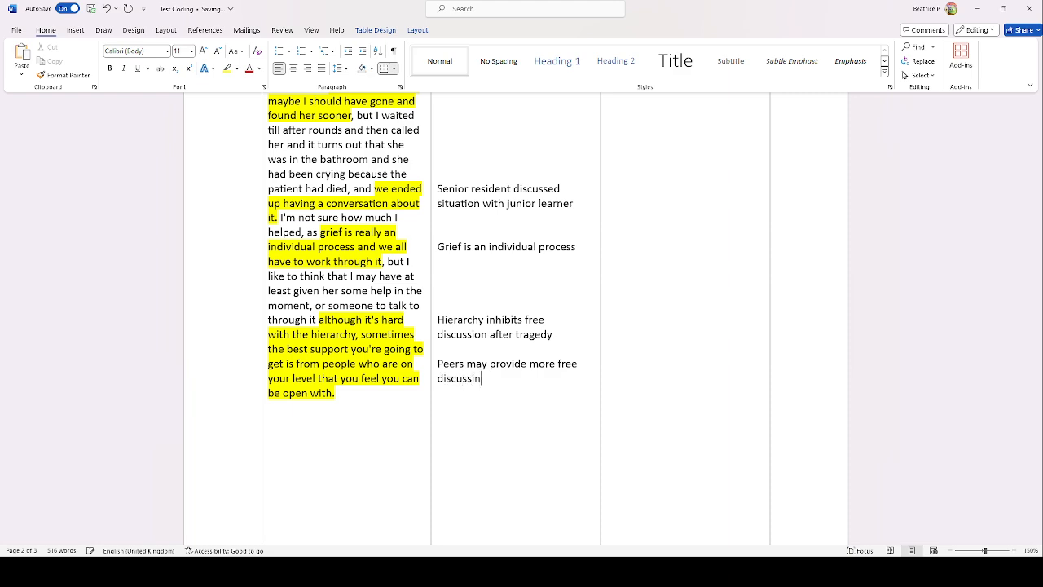
key("BackSpace")
type("on")
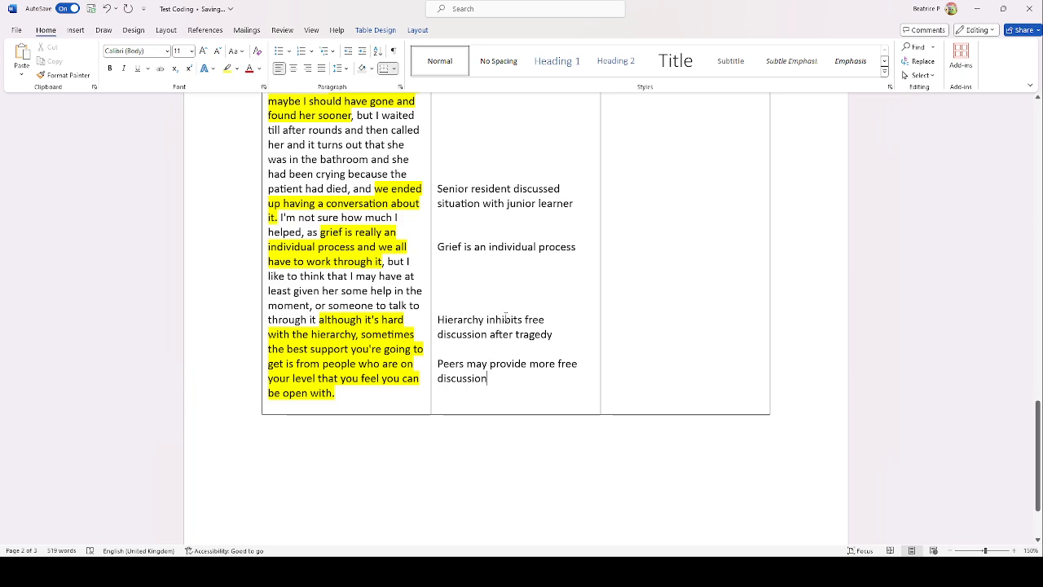
Review the highlighted passages against their codes from the start to the end of the transcript, along with the Notes column
scroll(575, 371, "up", 20)
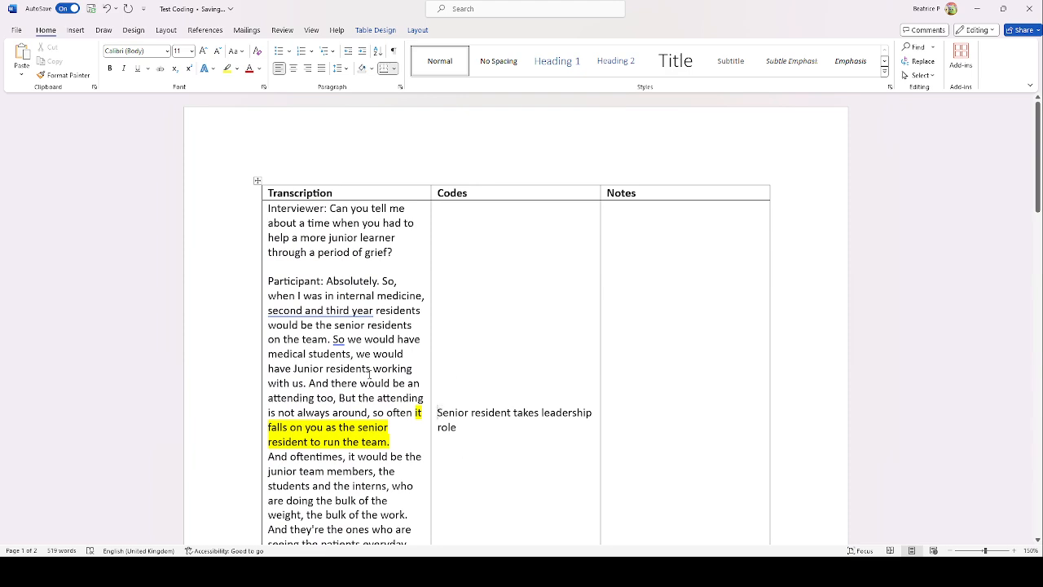
left_click_drag(390, 441, 415, 413)
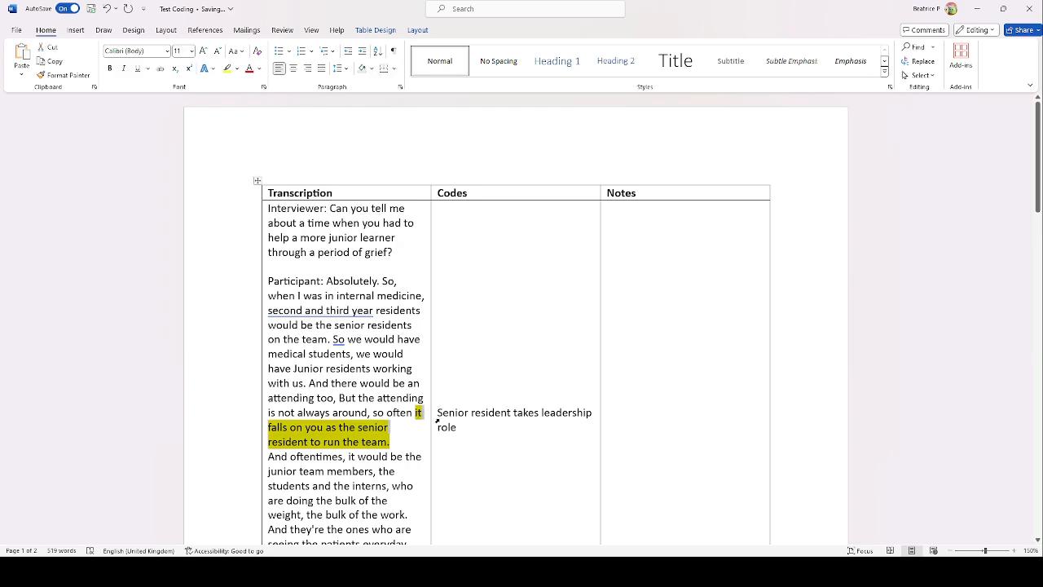
left_click(457, 428)
scroll(465, 447, "down", 10)
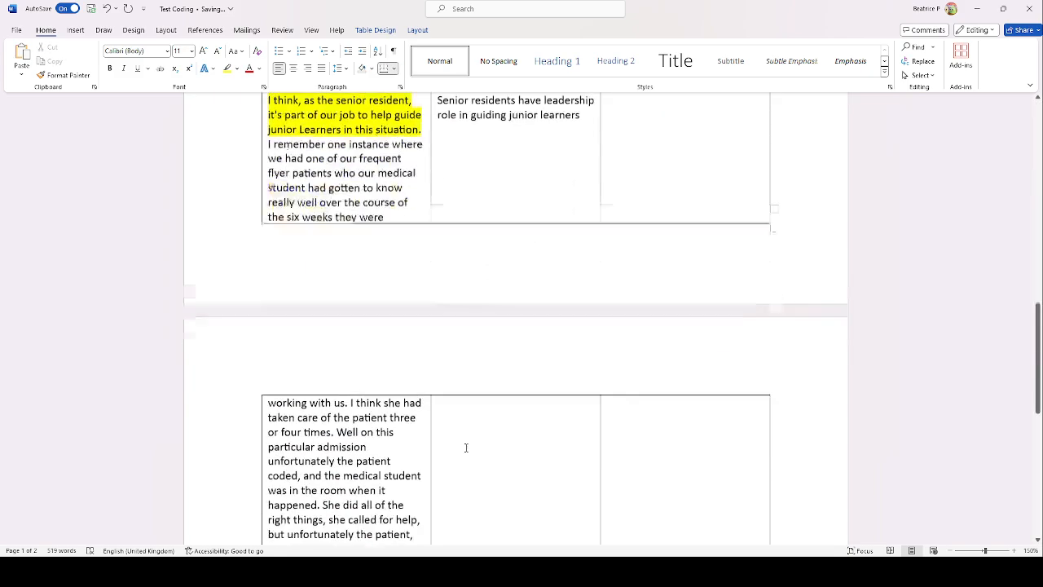
left_click(327, 363)
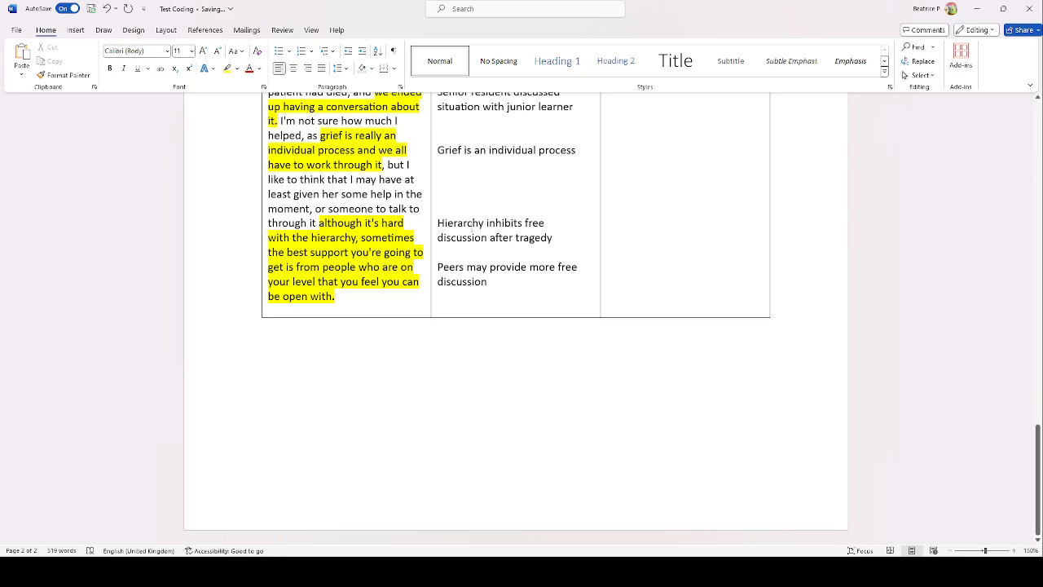
scroll(521, 310, "up", 20)
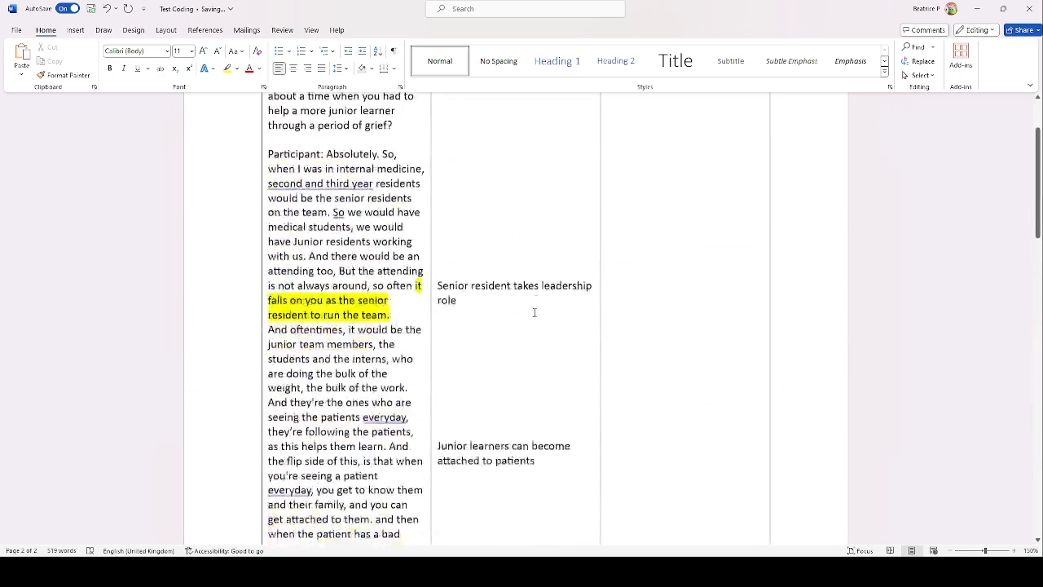
scroll(624, 315, "up", 1)
left_click(655, 231)
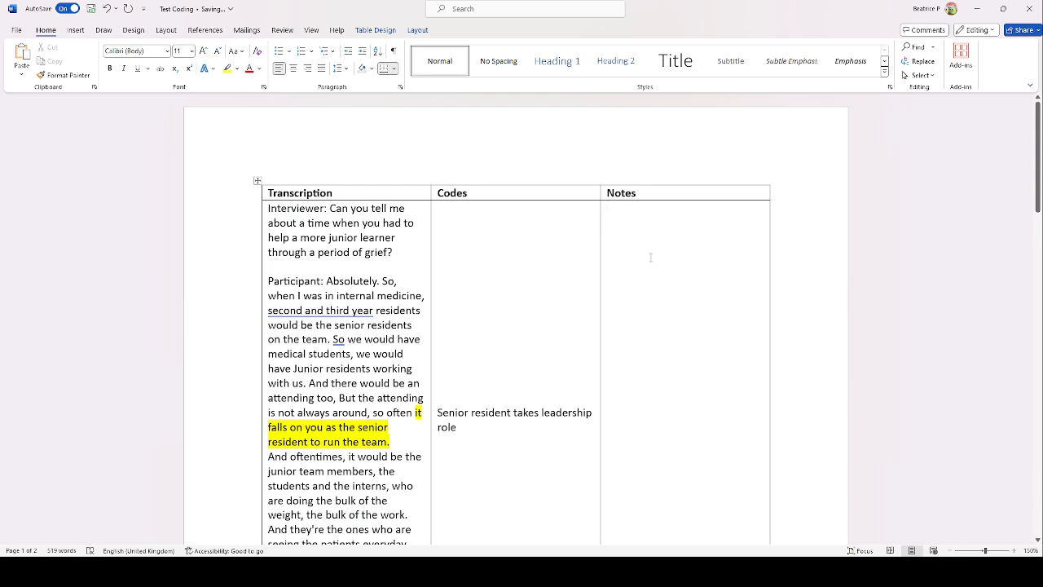
scroll(656, 313, "down", 2)
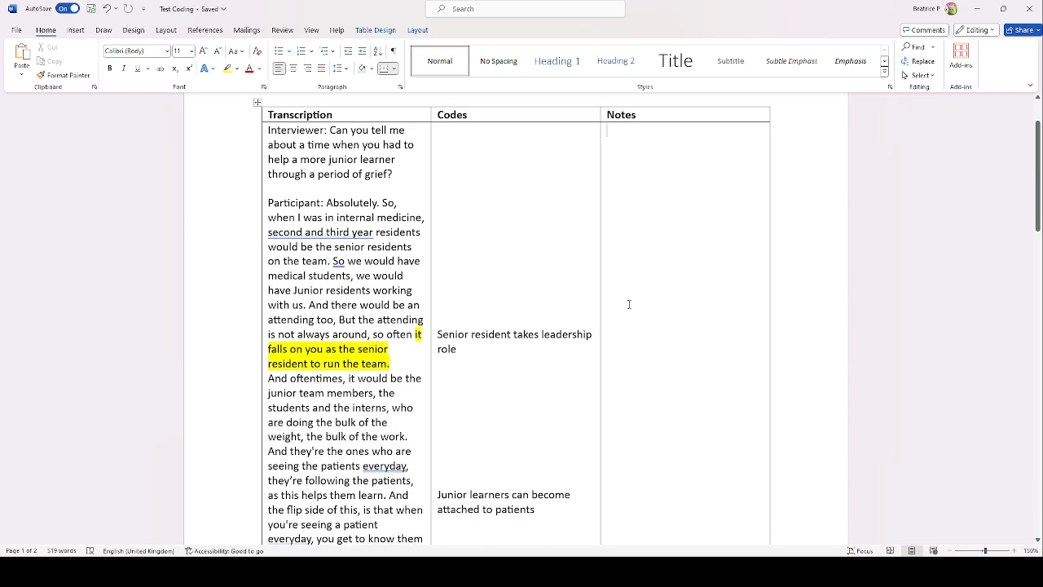
Add the note "Senior residents repeatedly take leadership roles when it comes to junior learners" in the Notes column beside the highlighted passage on guiding junior learners
scroll(624, 301, "down", 4)
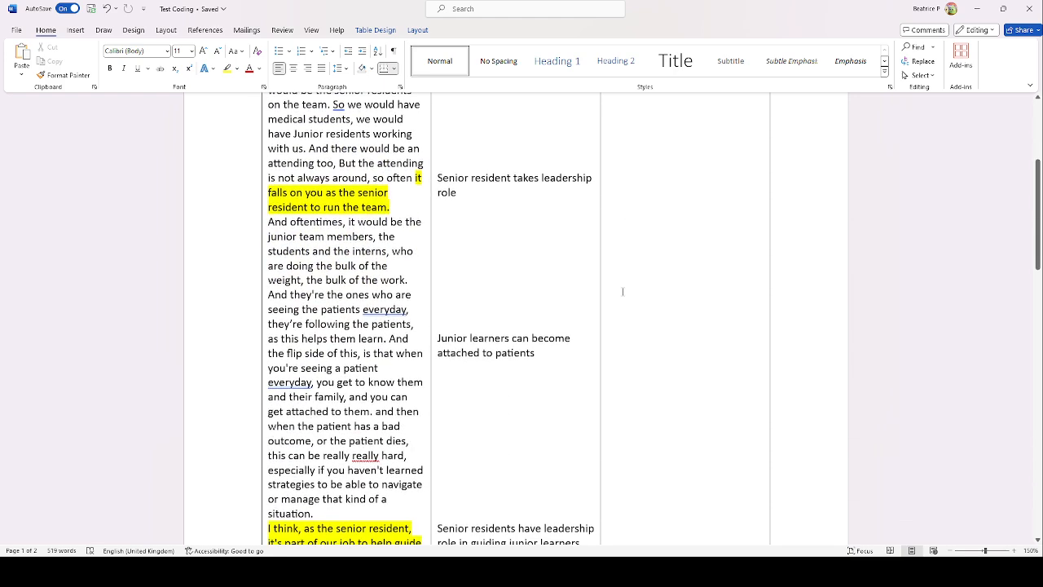
scroll(532, 350, "down", 2)
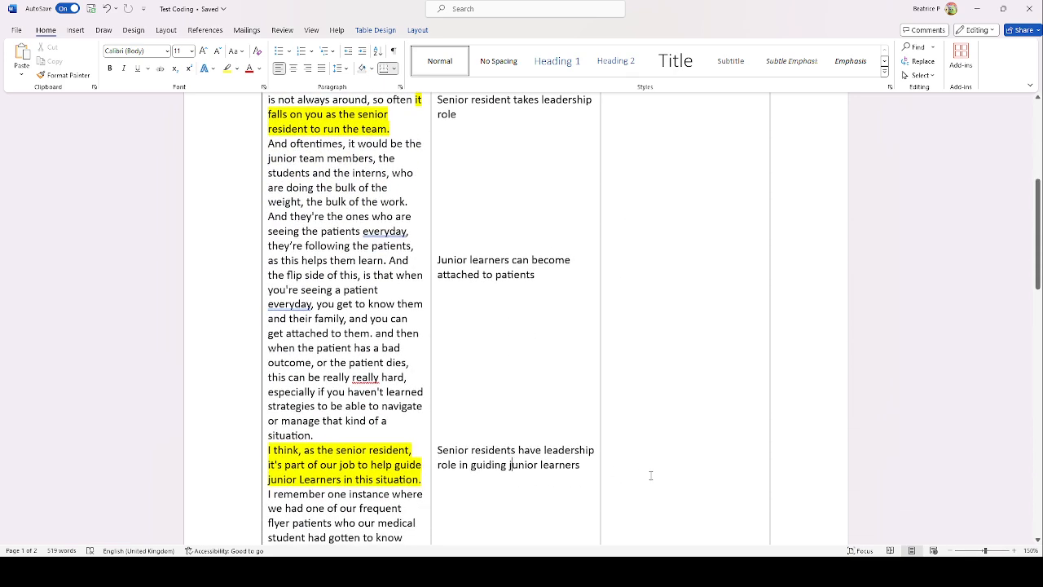
scroll(650, 475, "up", 8)
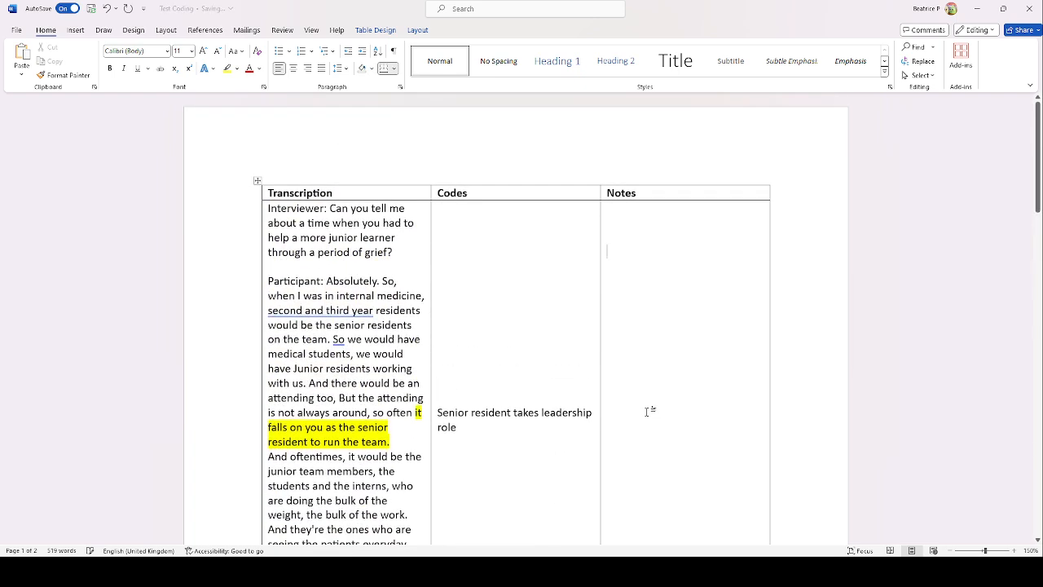
scroll(648, 411, "down", 11)
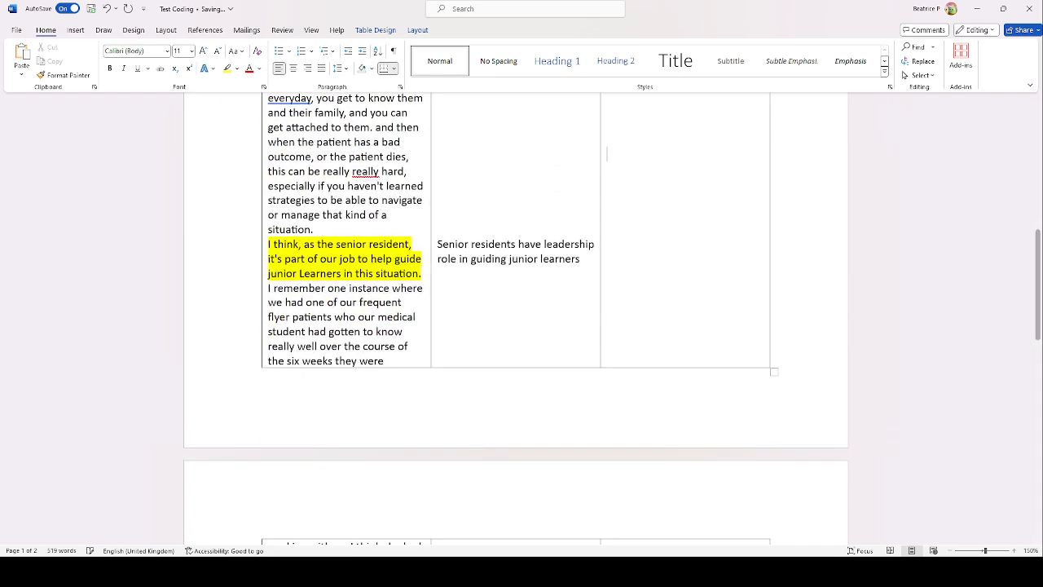
left_click(607, 213)
type("Senior residents")
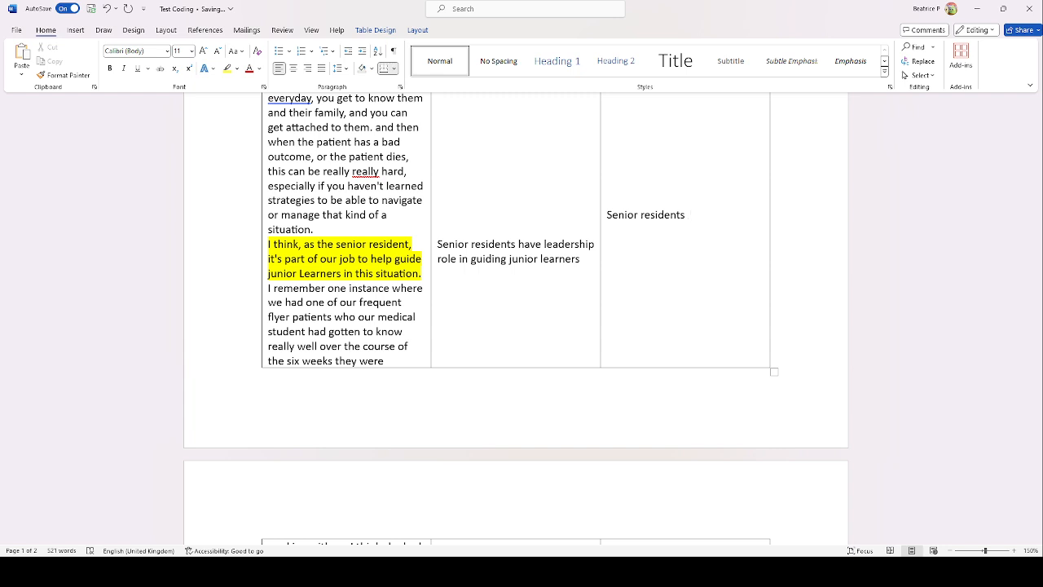
type("repeatedly take leadership rol")
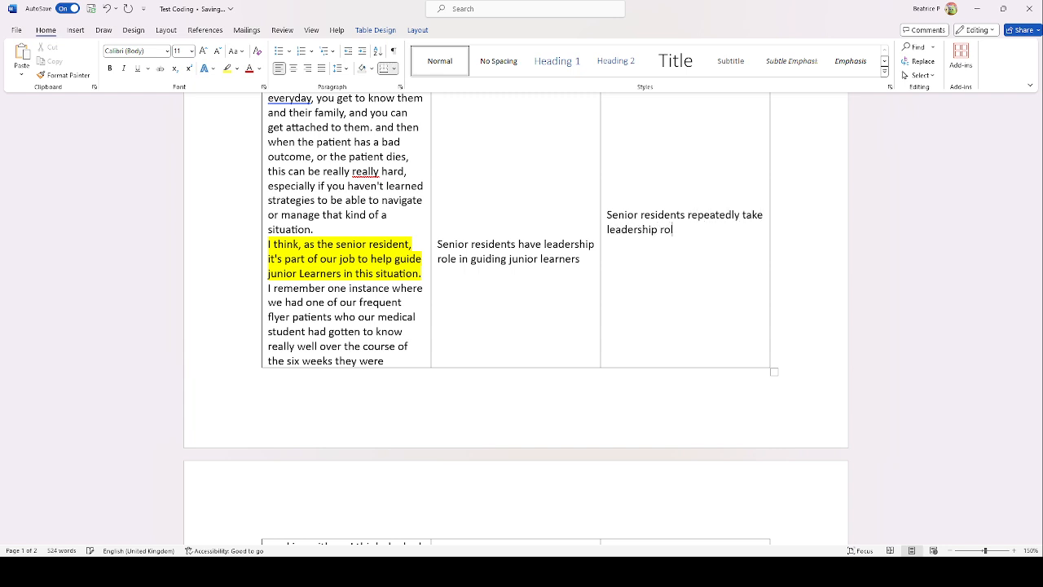
type("es when it comes to junior learners")
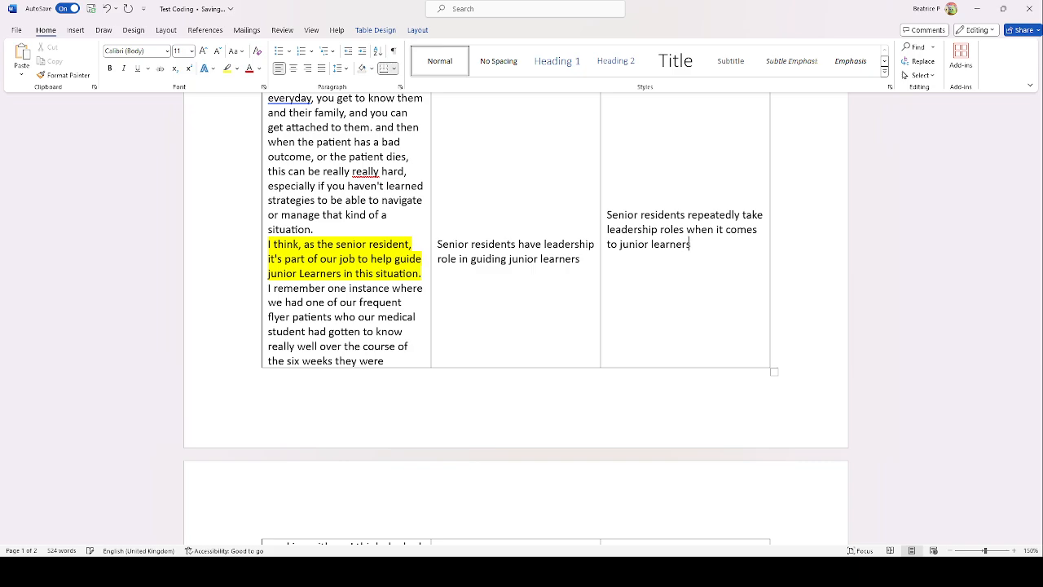
Review the note on senior residents' leadership, then compare the first highlighted passage with its code in the Codes column
scroll(673, 363, "up", 10)
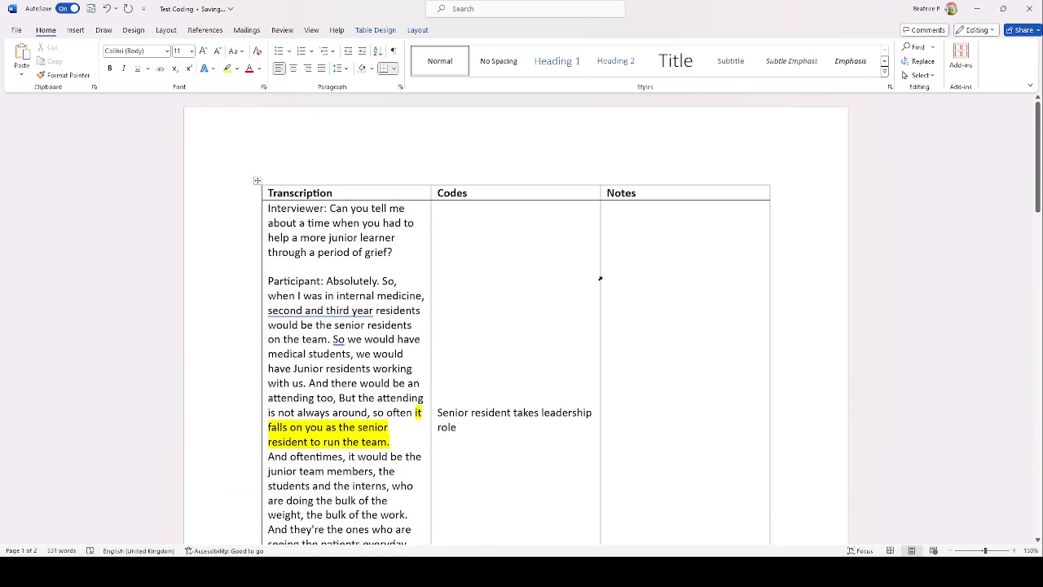
scroll(689, 306, "down", 9)
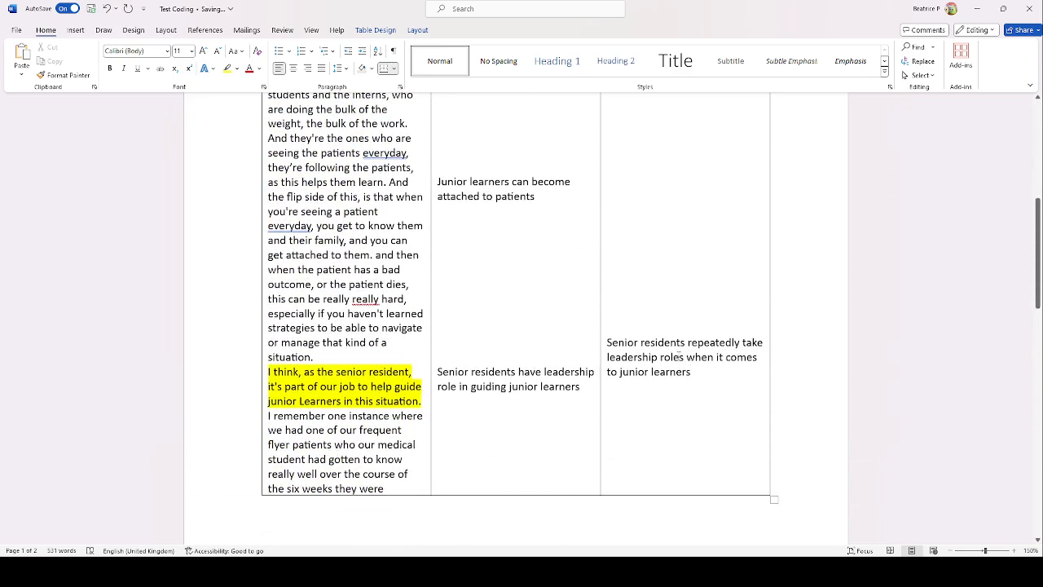
left_click_drag(705, 376, 606, 342)
left_click(709, 377)
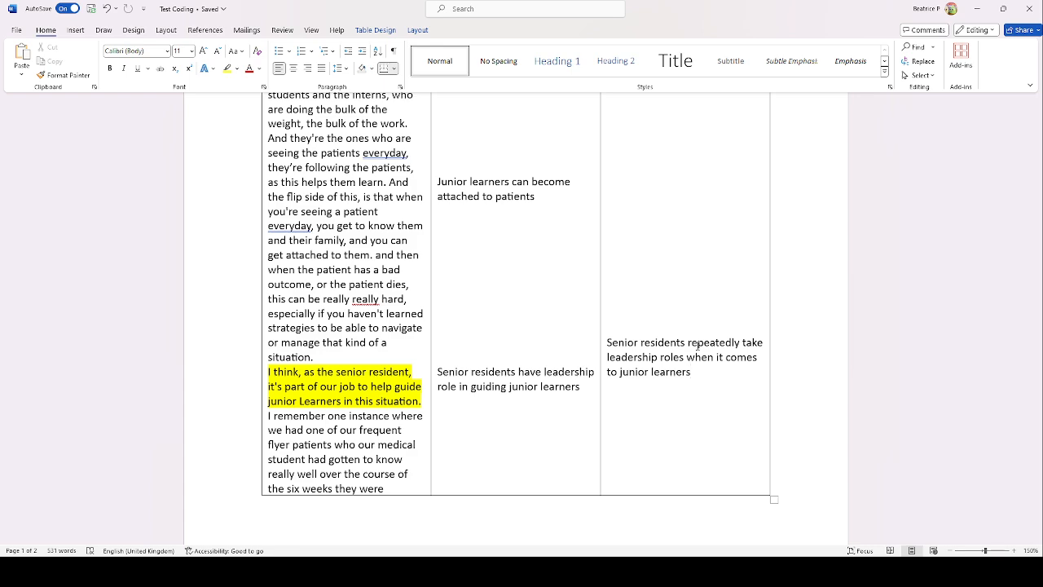
scroll(1039, 319, "up", 6)
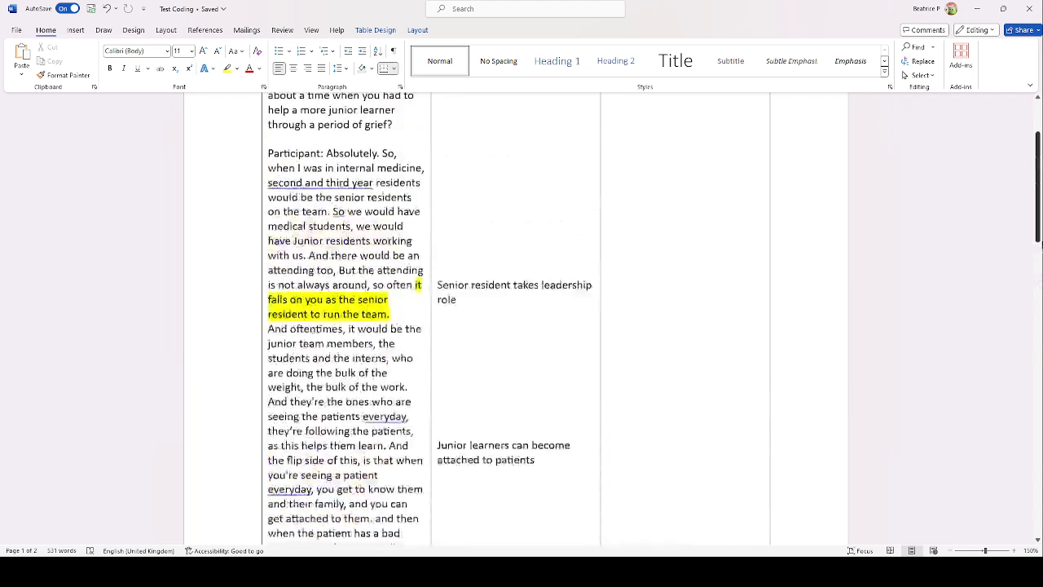
scroll(824, 233, "up", 3)
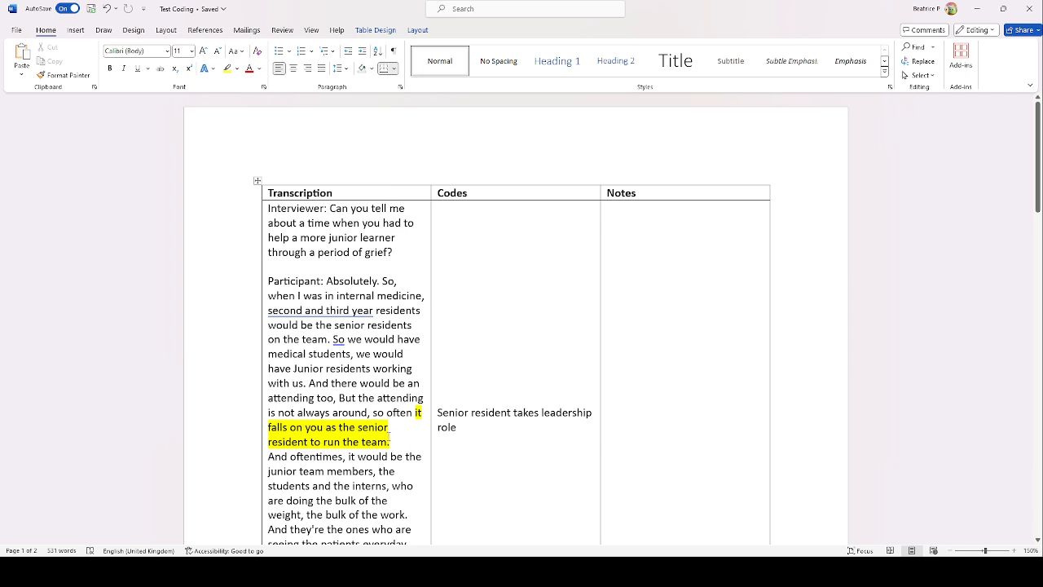
left_click_drag(391, 442, 416, 413)
left_click(472, 468)
triple_click(461, 432)
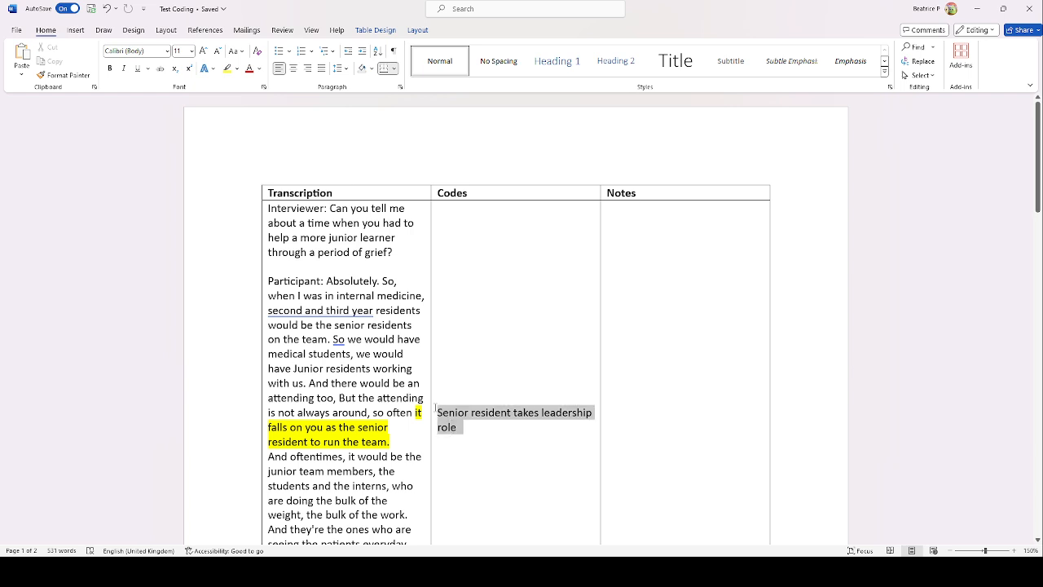
left_click(516, 443)
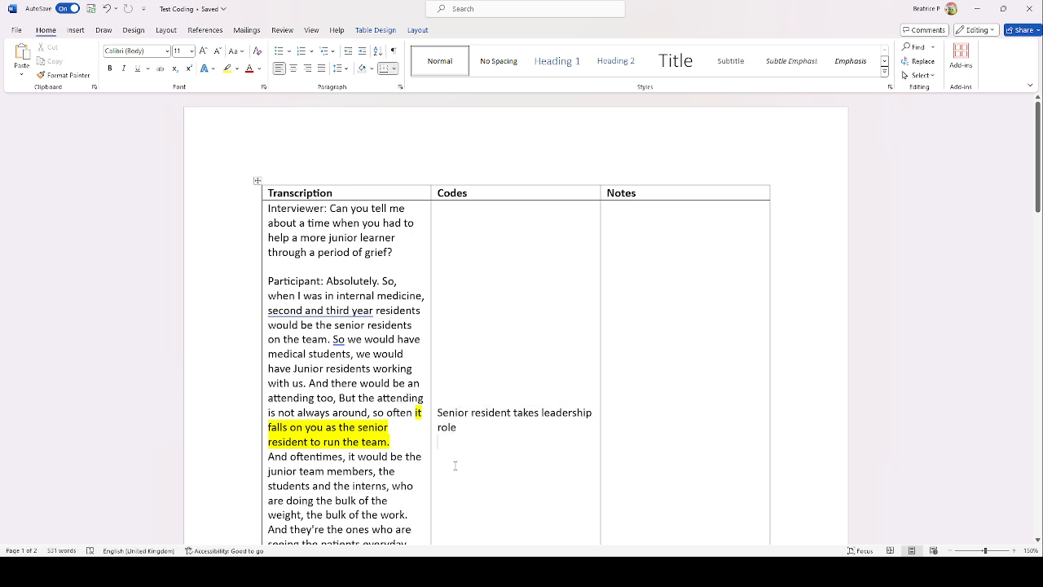